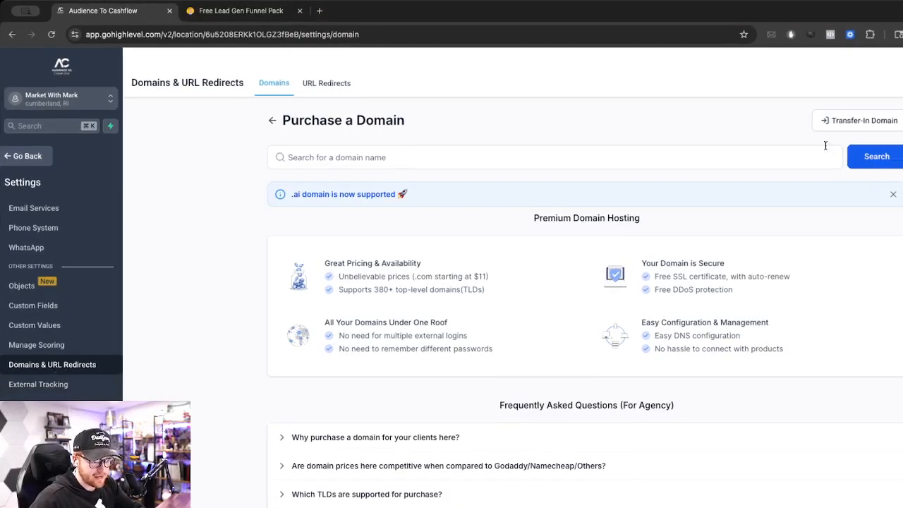
scroll(501, 170, down, 1)
scroll(504, 174, up, 1)
scroll(509, 175, down, 1)
scroll(510, 176, up, 1)
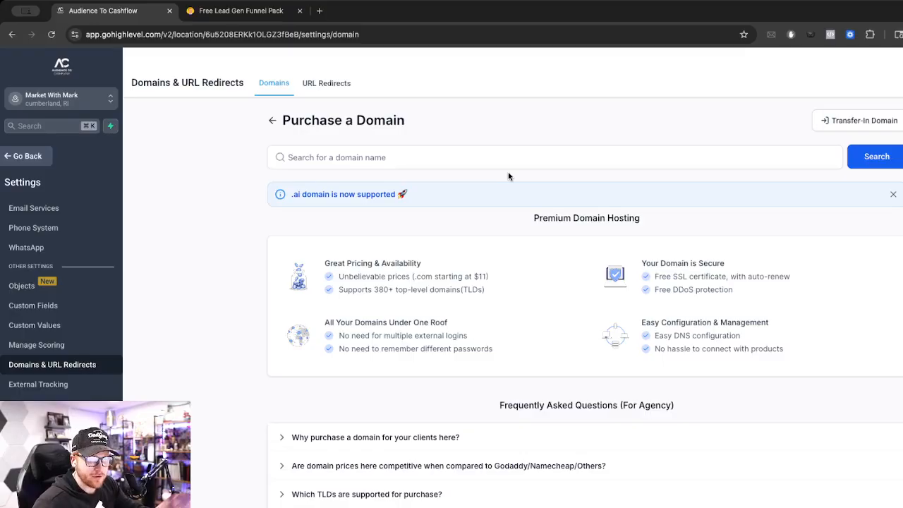
click(510, 163)
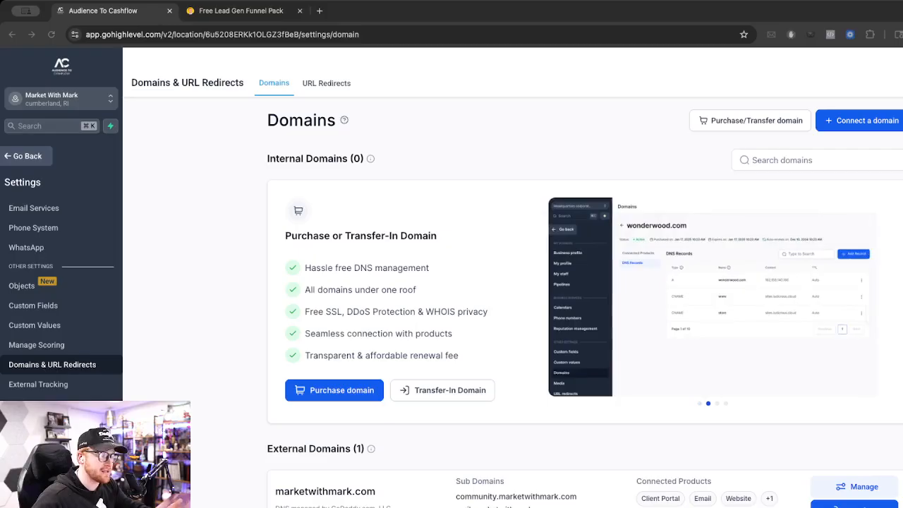
- Open the form for connecting an existing domain to funnels, websites, stores, blogs and webinars
click(855, 124)
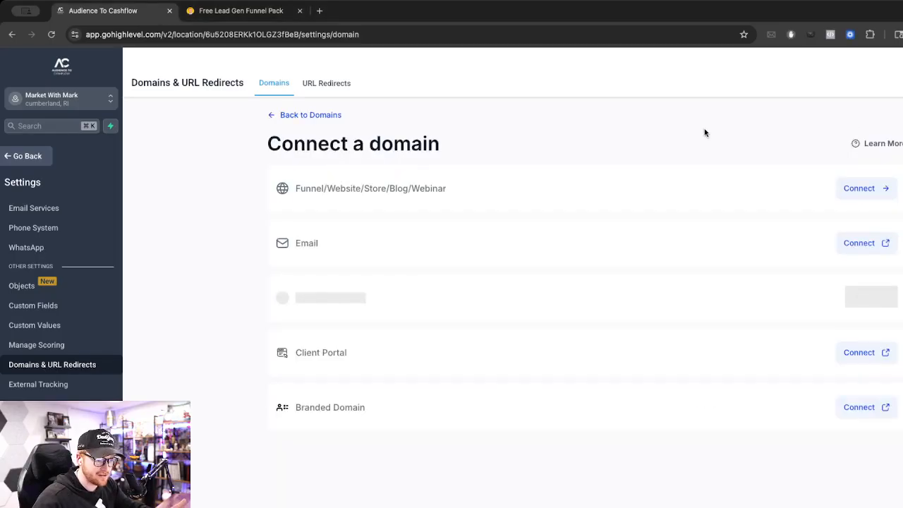
click(866, 187)
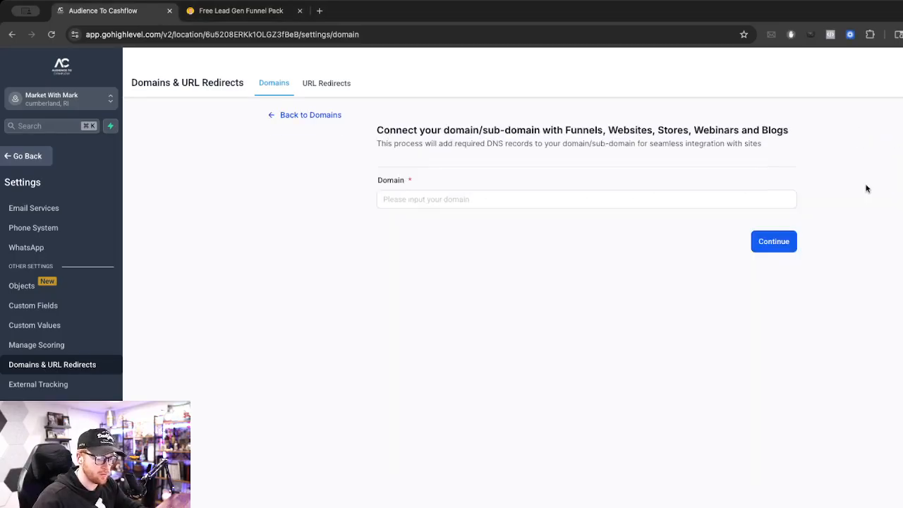
click(410, 197)
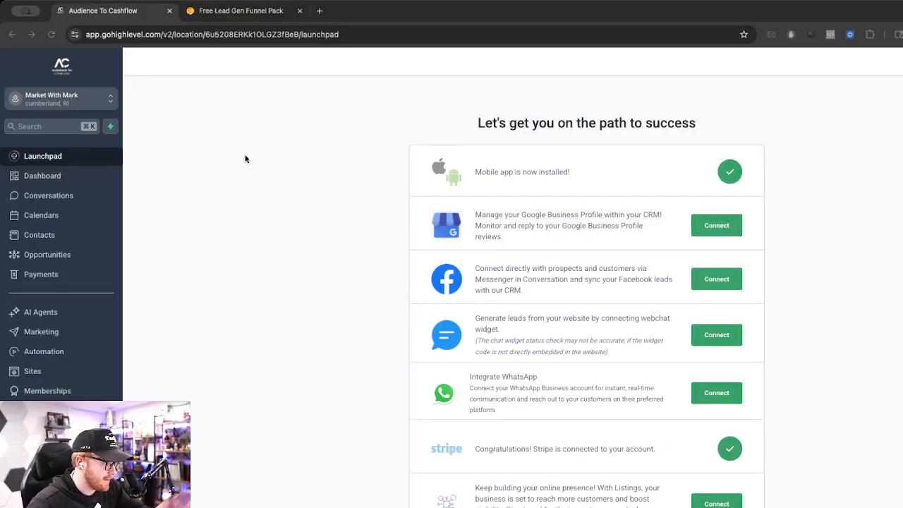
- Open the list of funnels among the account's sites and view the Free Lead Gen Funnel Pack page for reference
click(70, 370)
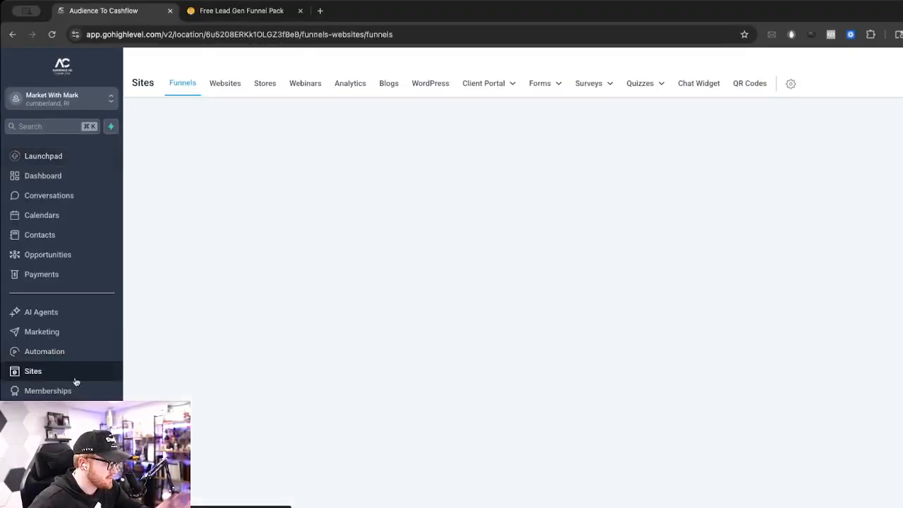
click(221, 88)
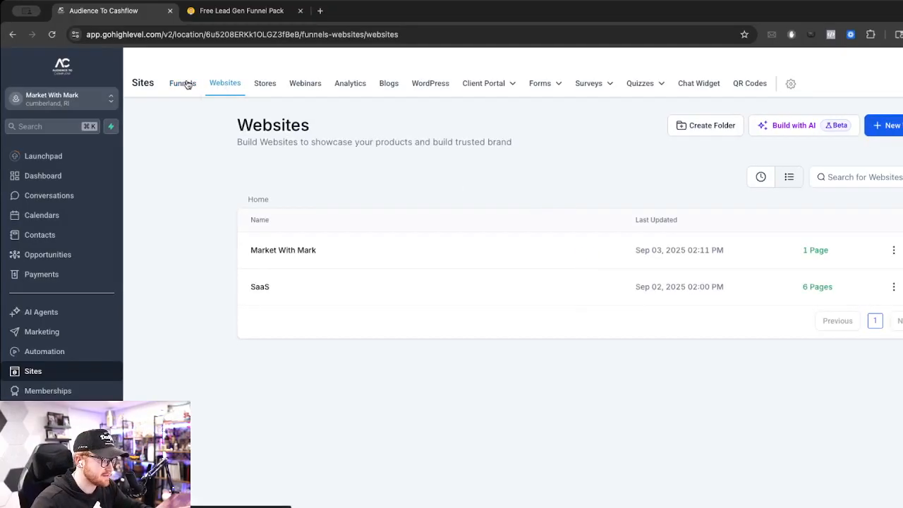
click(182, 83)
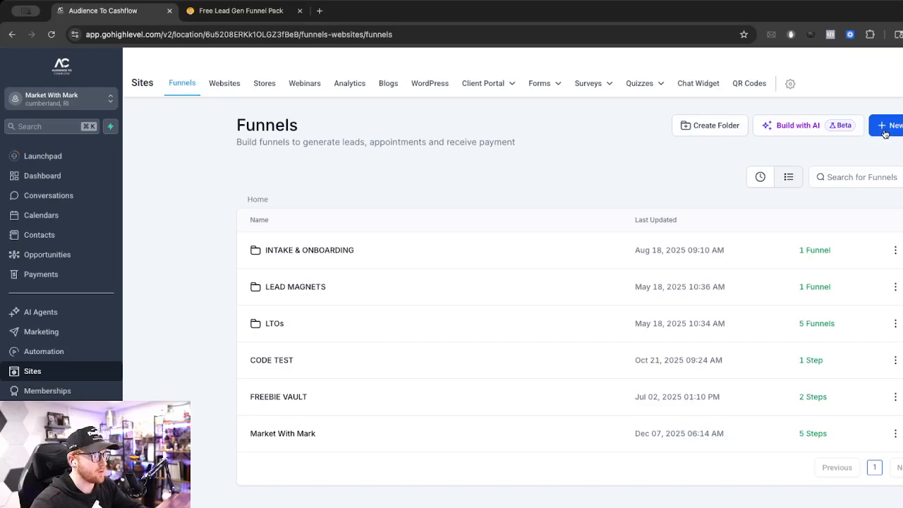
click(212, 12)
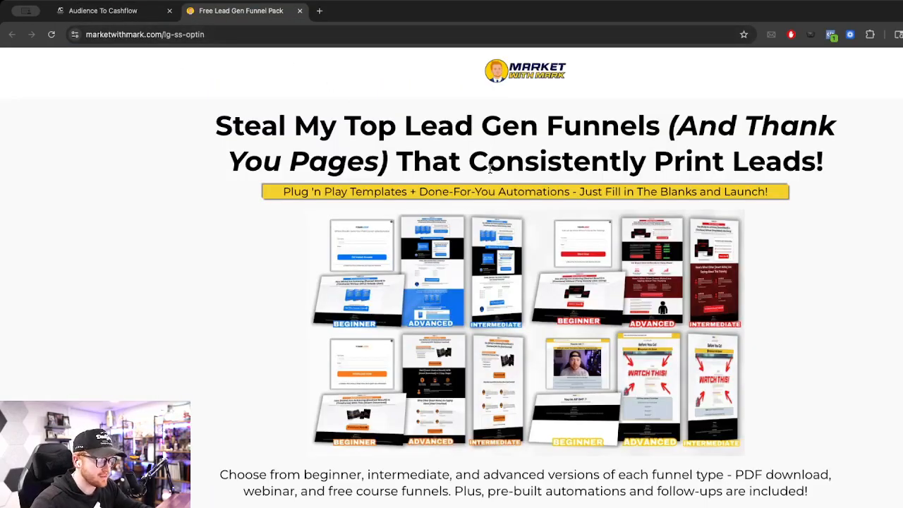
click(121, 17)
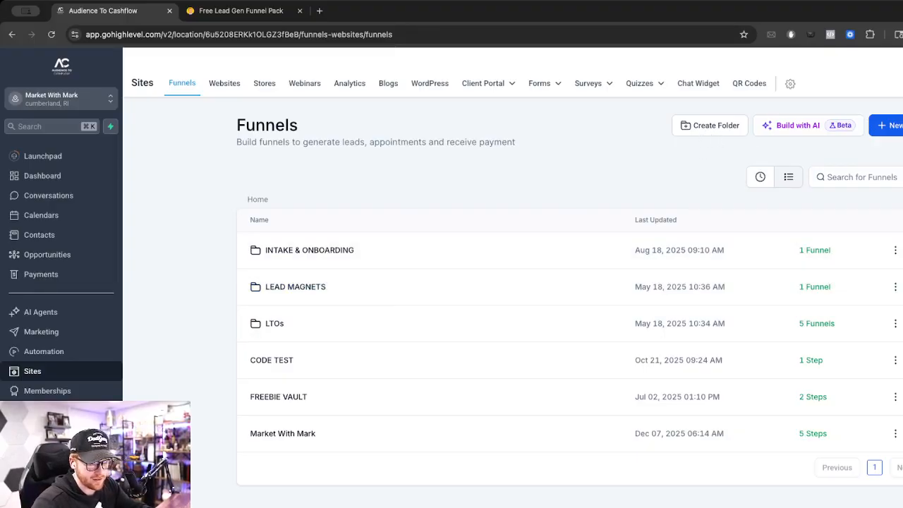
- Create a new funnel from blank named "Test Funnel"
click(894, 126)
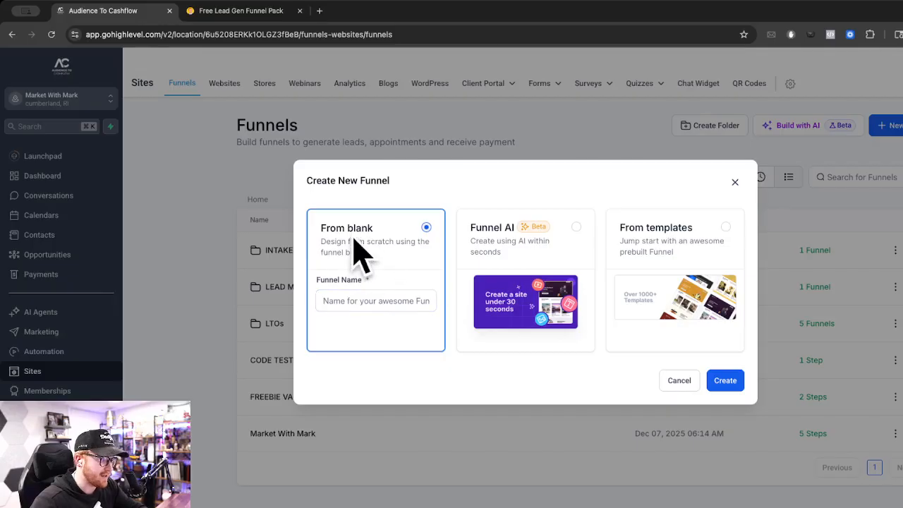
click(668, 296)
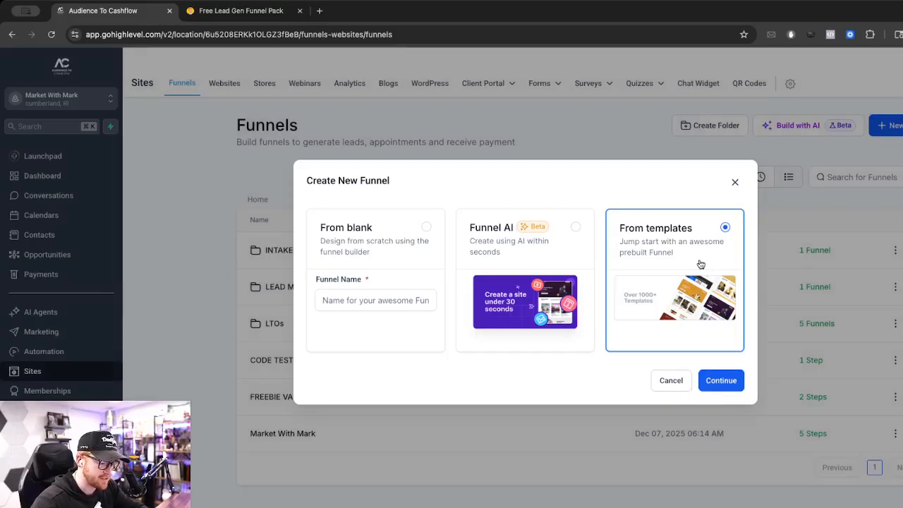
click(548, 265)
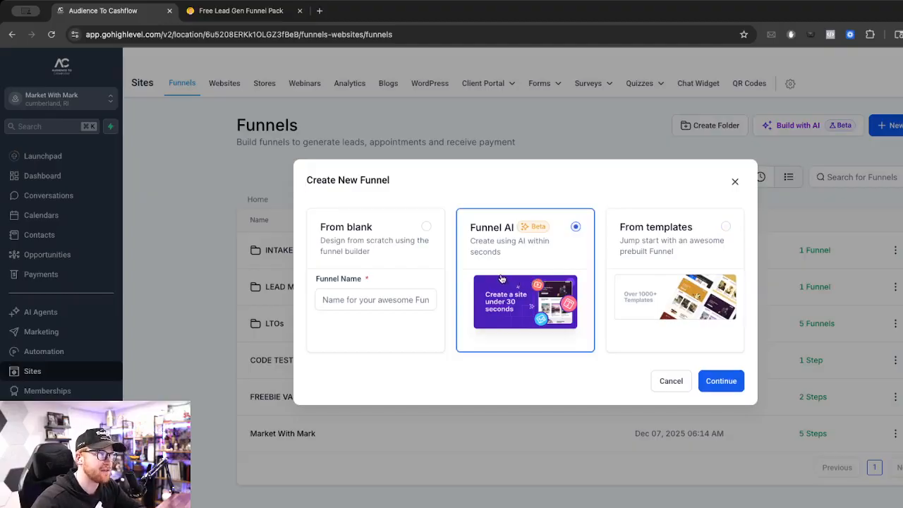
click(392, 269)
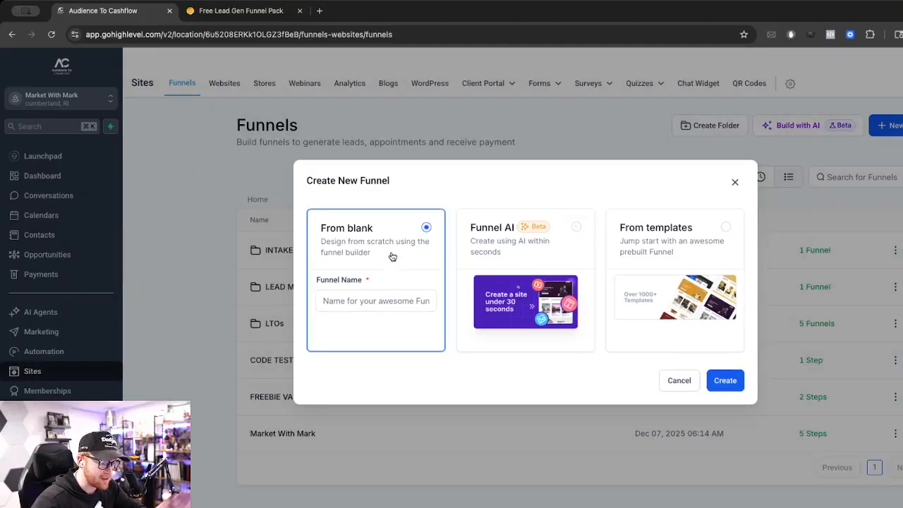
click(355, 302)
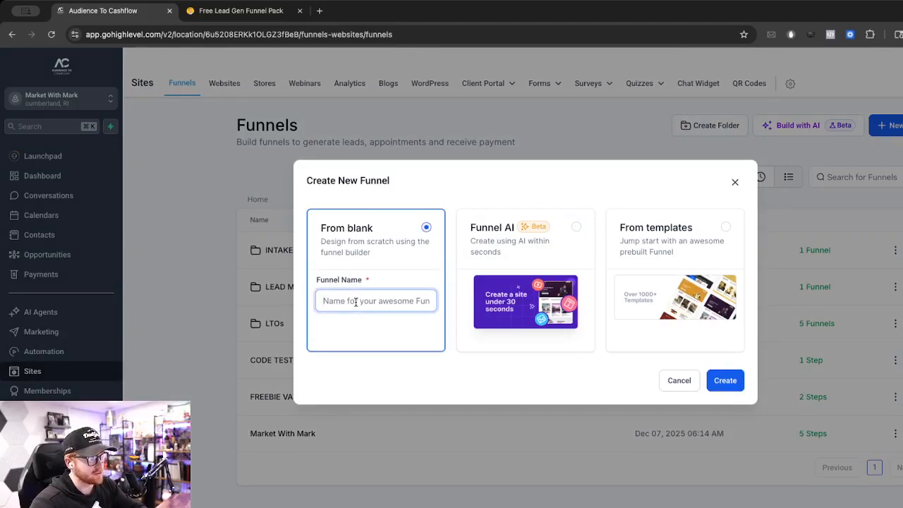
text(Test Funnel)
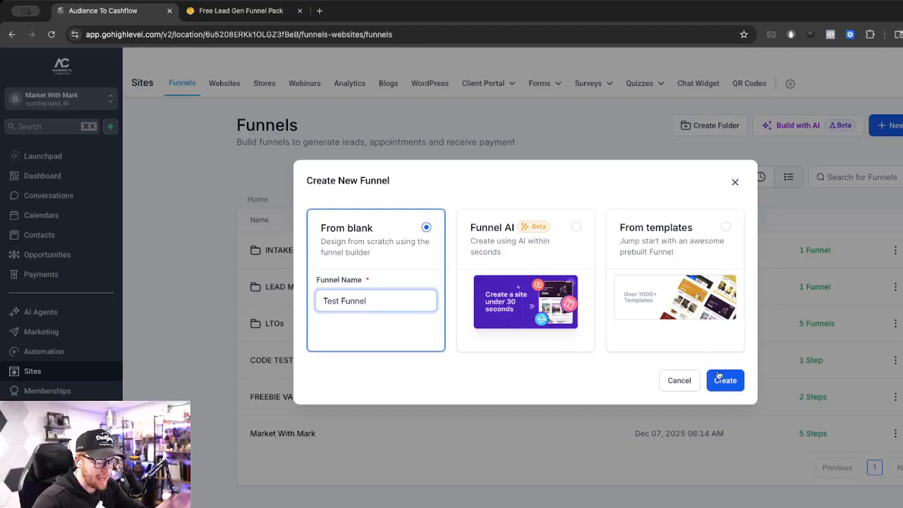
click(719, 378)
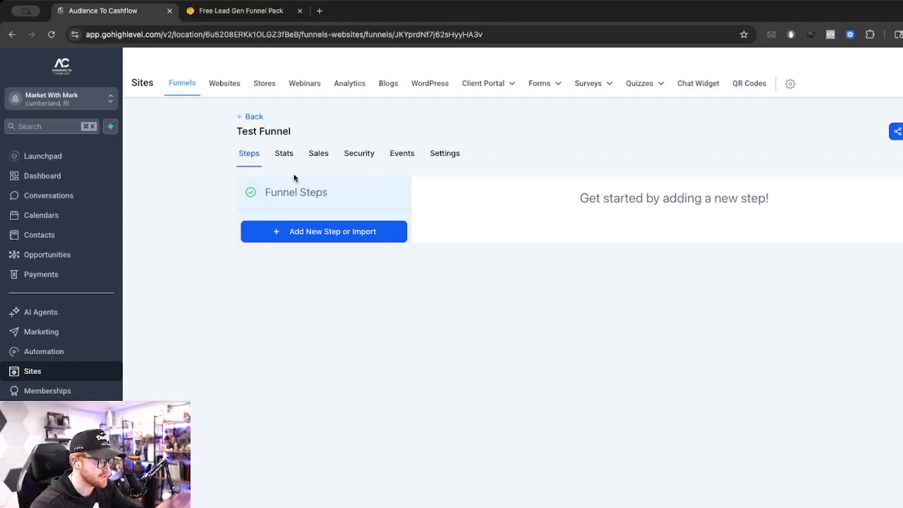
- Set the funnel's domain to marketwithmark.com in its settings and save the change
click(447, 157)
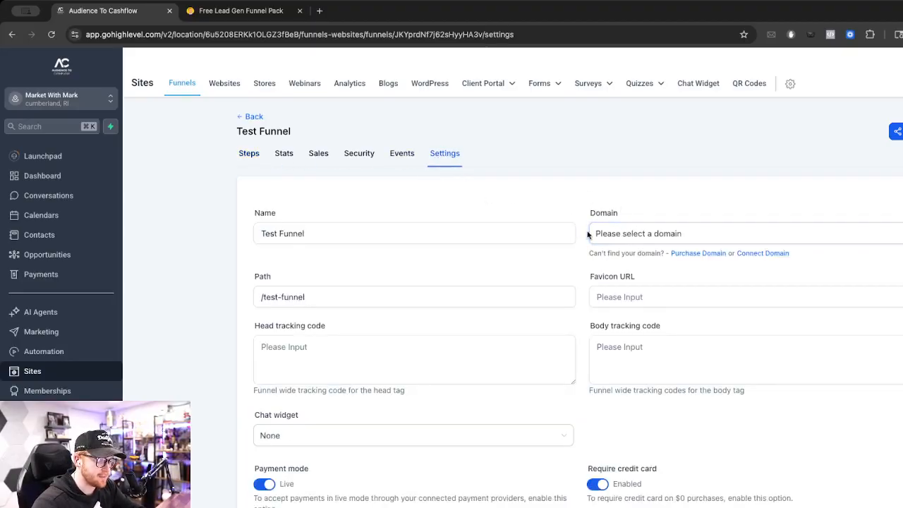
click(619, 238)
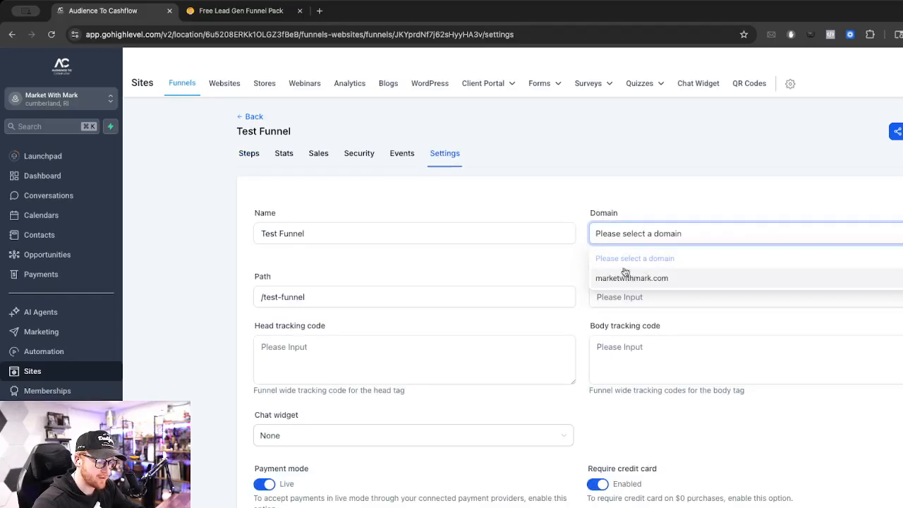
click(621, 281)
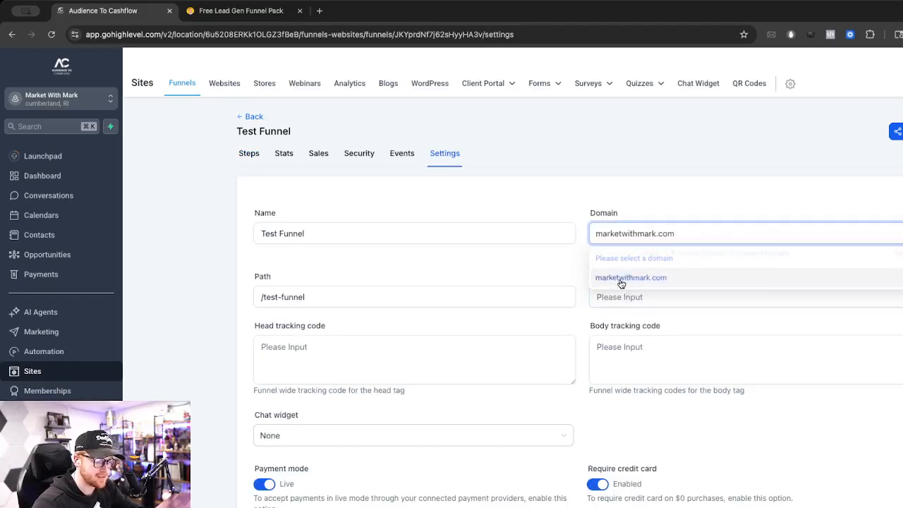
click(350, 240)
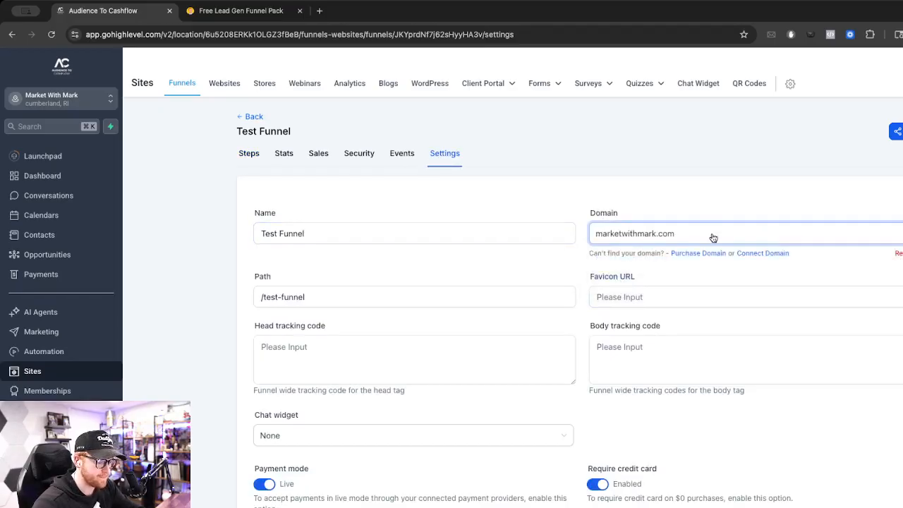
click(594, 239)
click(596, 239)
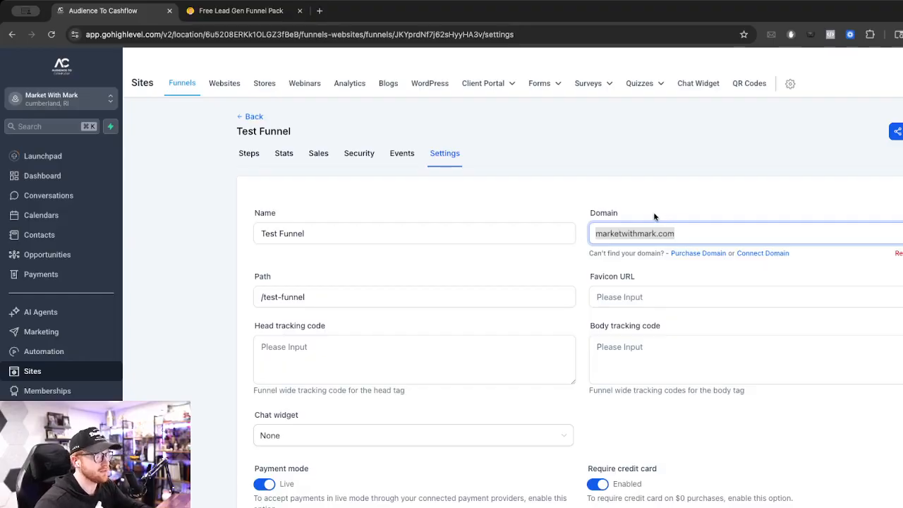
click(688, 235)
scroll(700, 265, down, 5)
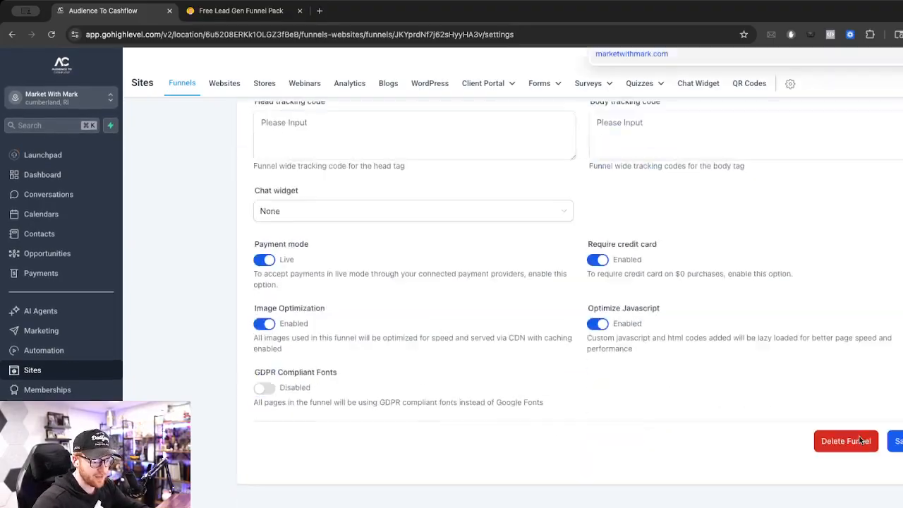
scroll(289, 168, up, 5)
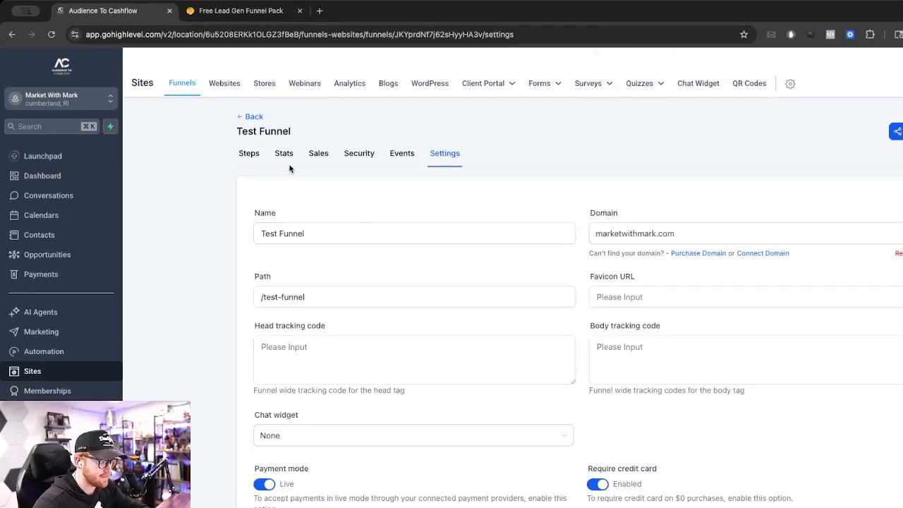
- Add a new funnel step with a page named "Opt-In", leaving the path blank
click(251, 155)
click(299, 233)
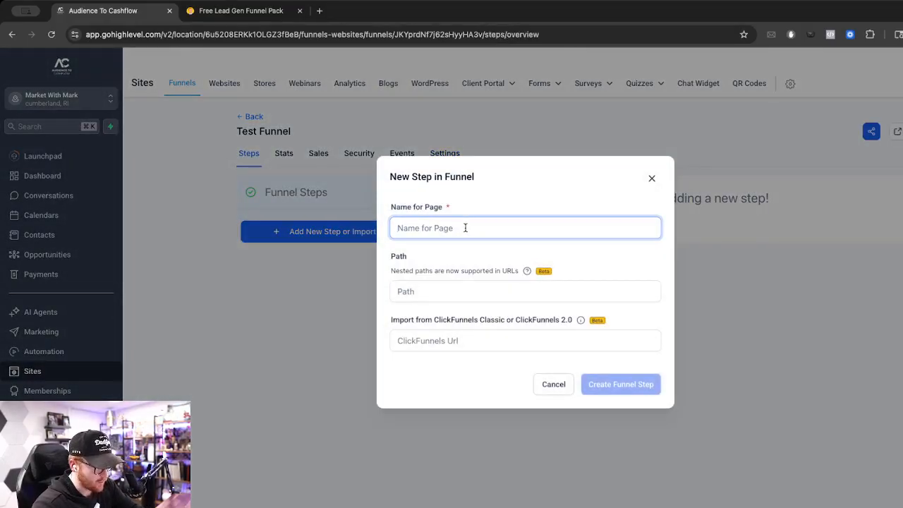
text(Opt-In)
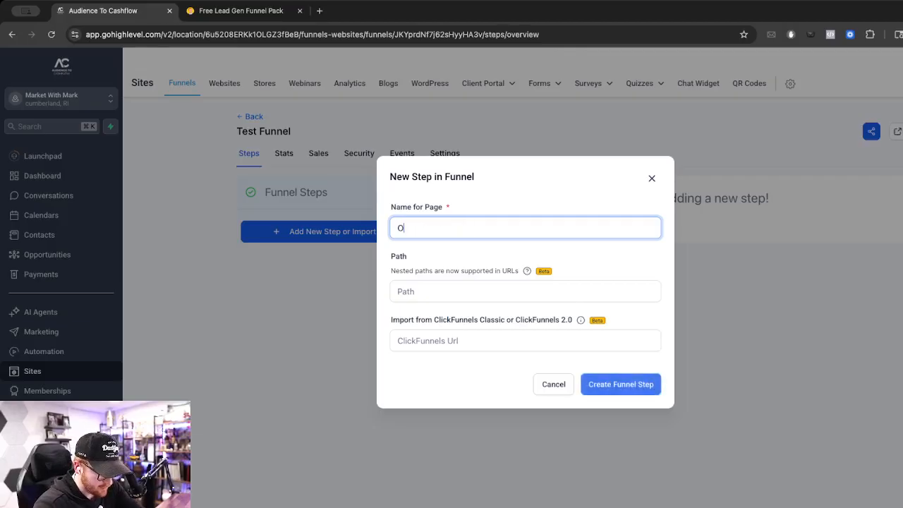
click(619, 381)
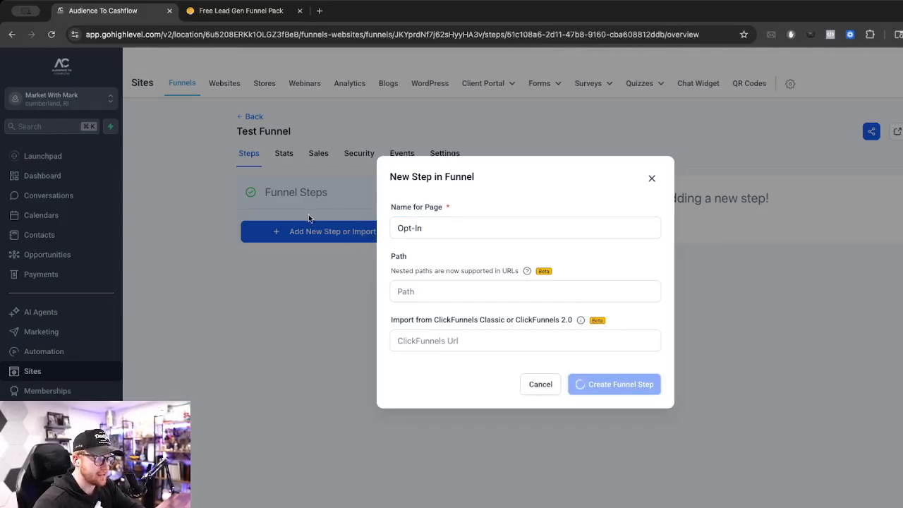
click(653, 177)
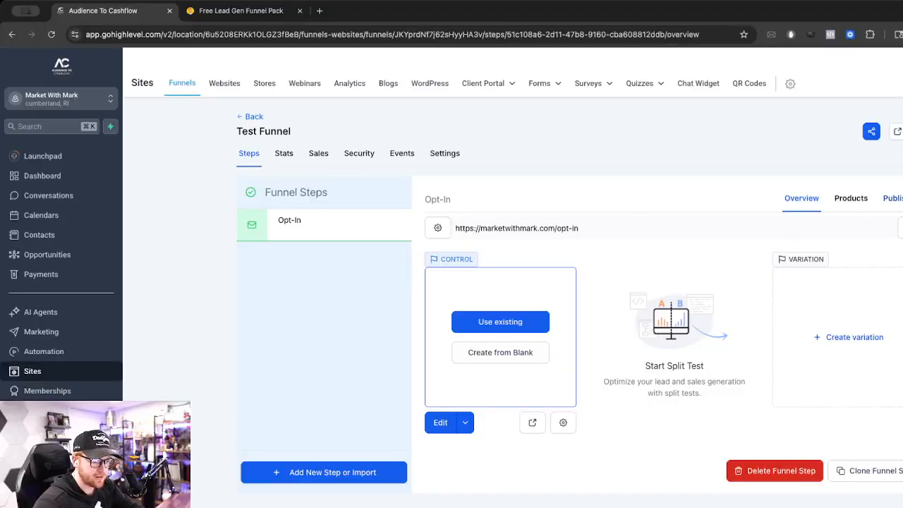
- Set the Opt-In step's URL to /webinarname-opt-in, update the step and return to its overview
click(883, 201)
drag(547, 315, 522, 314)
click(523, 314)
text(webinarname)
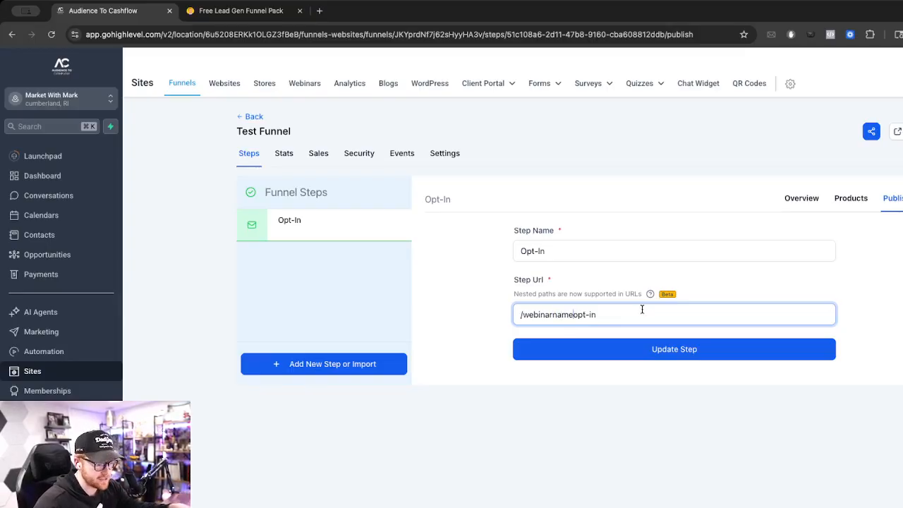
text(-)
click(693, 349)
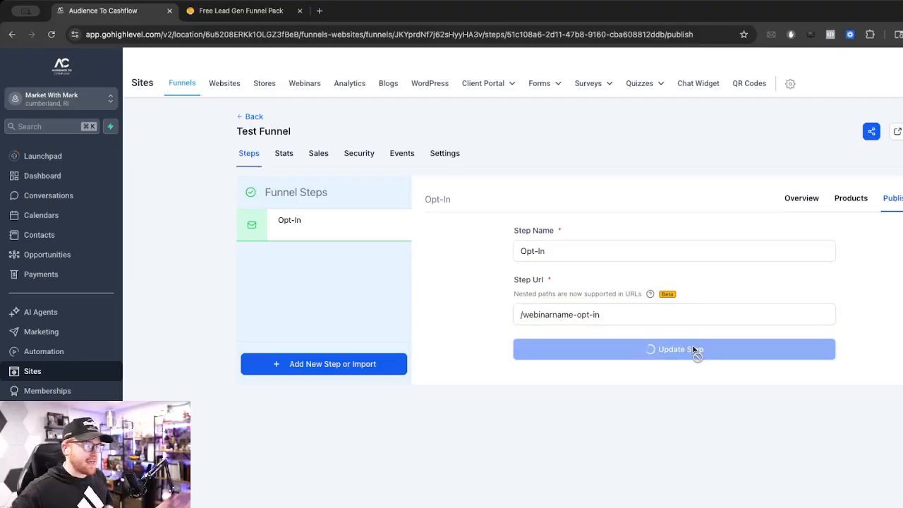
click(542, 257)
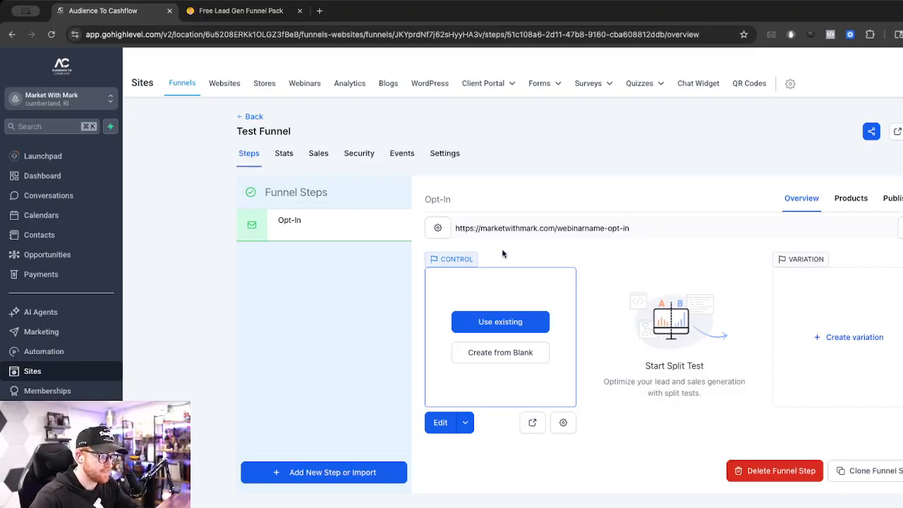
- Open Test Funnel's settings and review the path, head tracking code and favicon URL fields
click(444, 153)
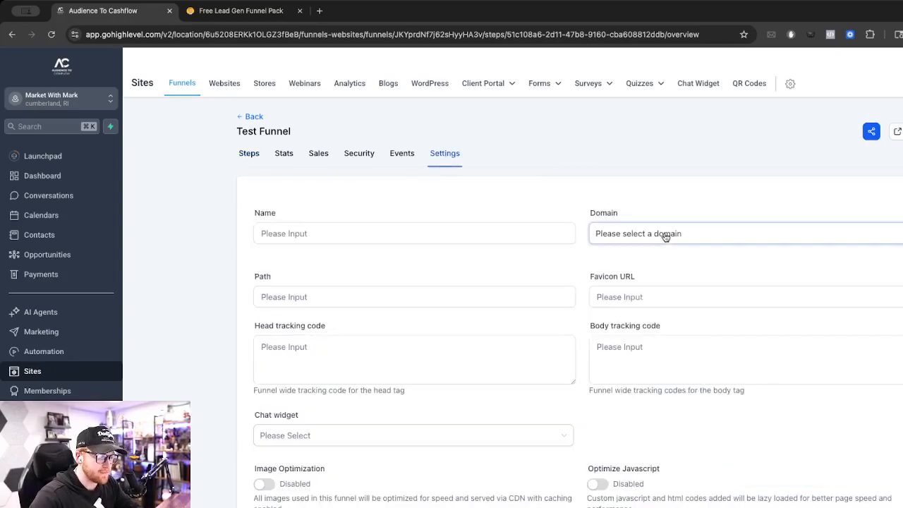
scroll(297, 309, down, 1)
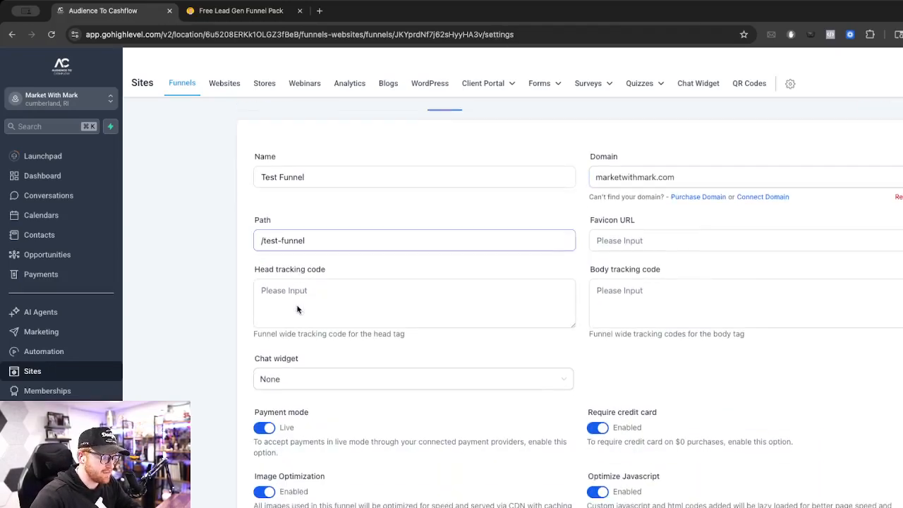
click(265, 285)
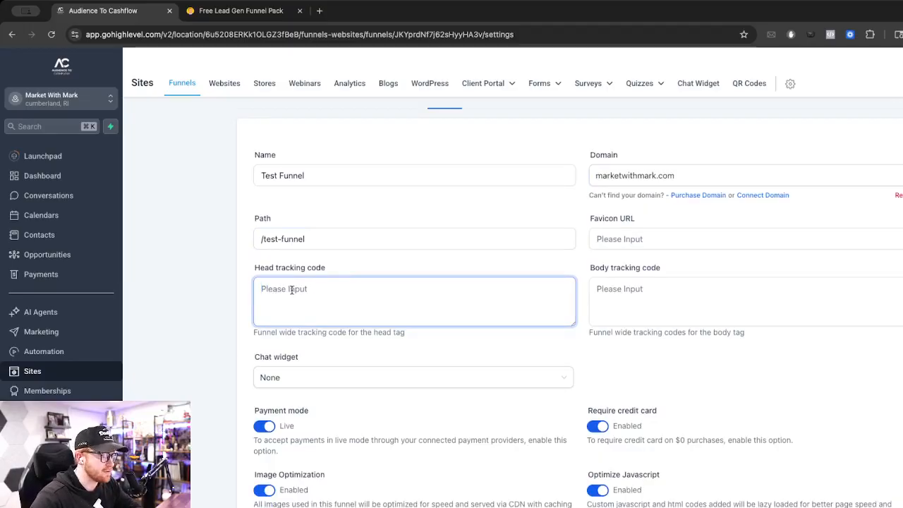
scroll(335, 293, down, 1)
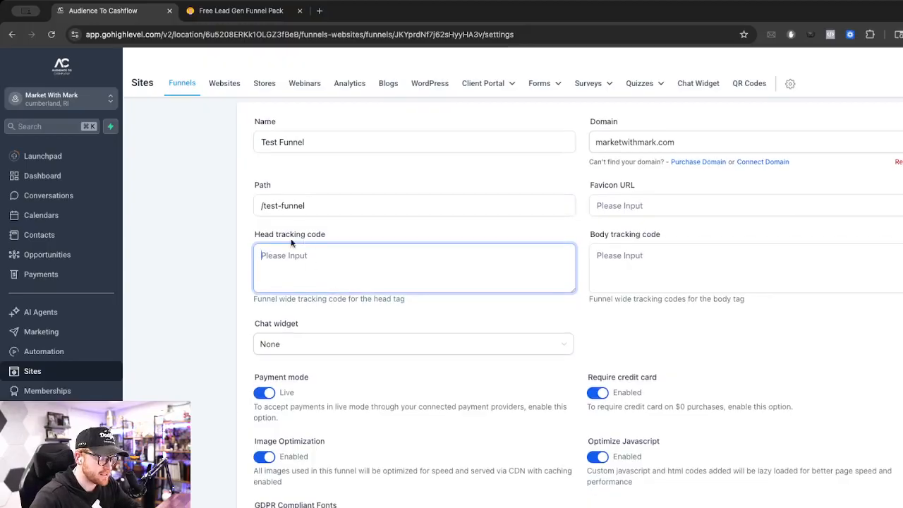
click(615, 205)
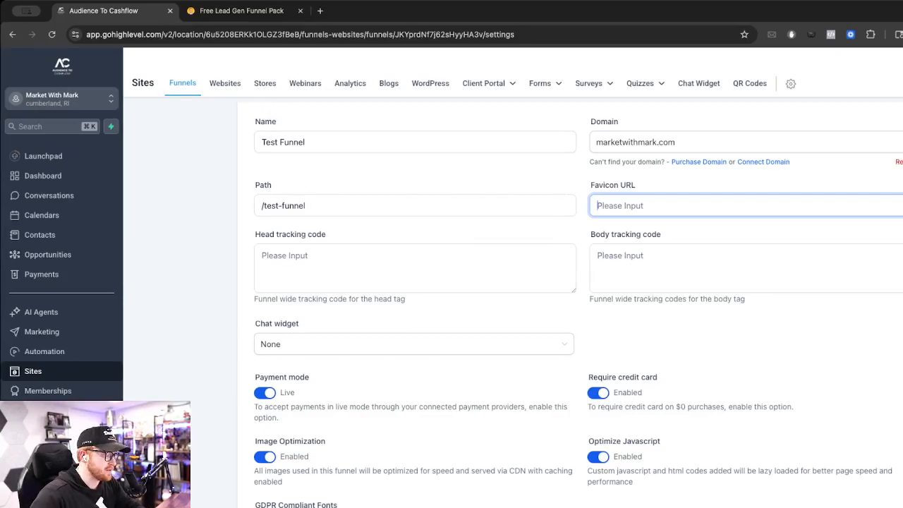
- Copy the link of Favicon.png from the MM Brand Assets folder in media storage
click(52, 411)
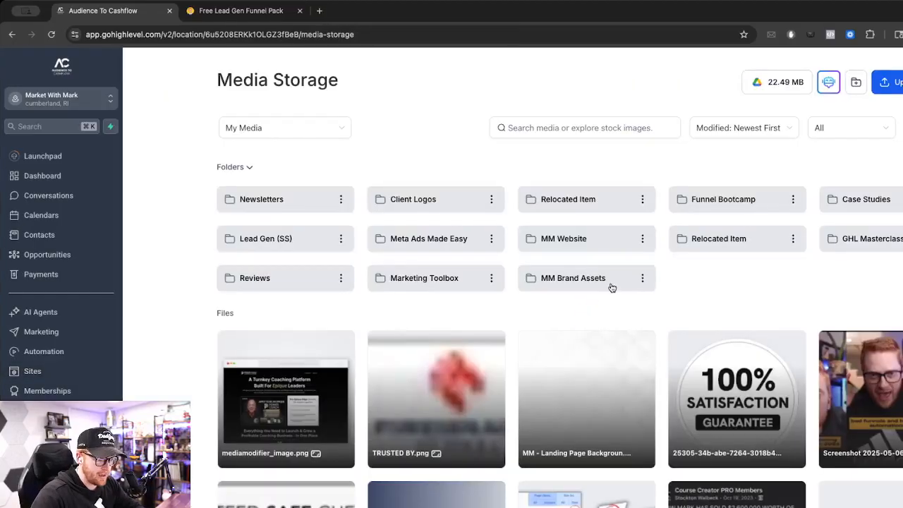
click(608, 284)
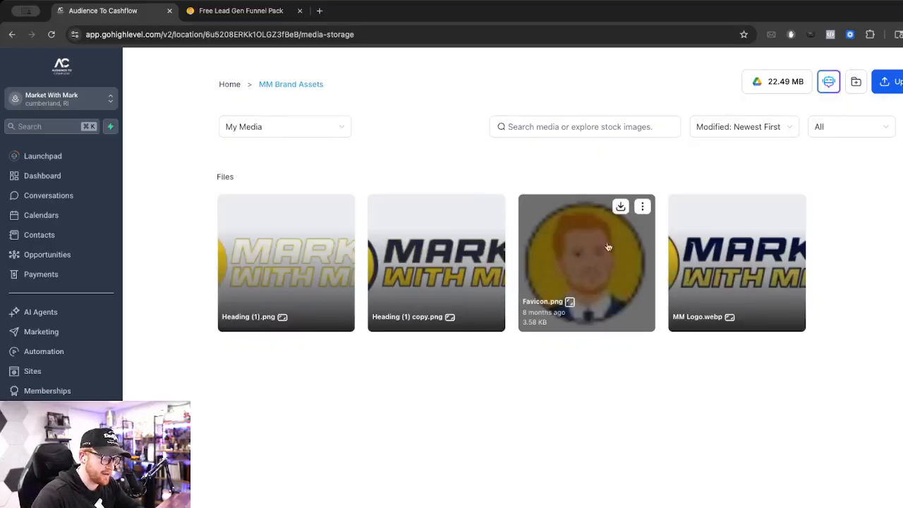
click(642, 210)
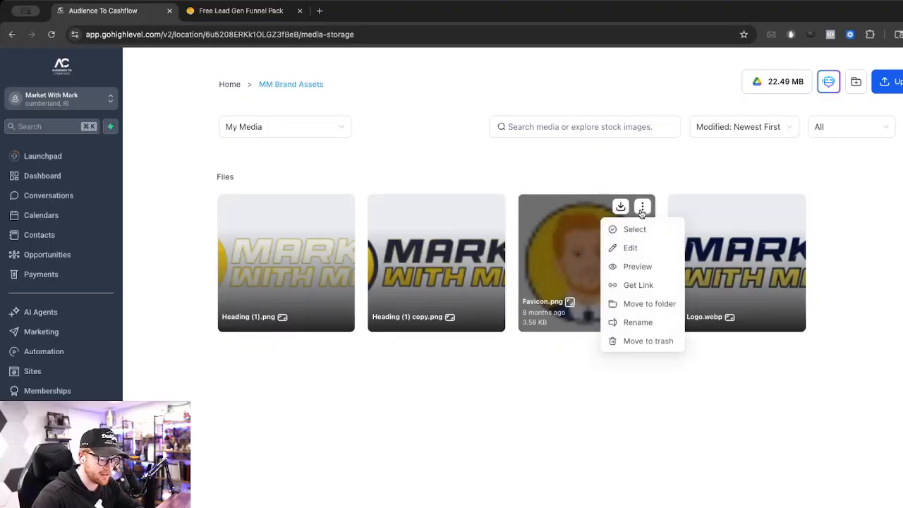
click(637, 286)
- Return to Test Funnel's settings, enter the copied favicon link as the Favicon URL and save the settings
click(77, 372)
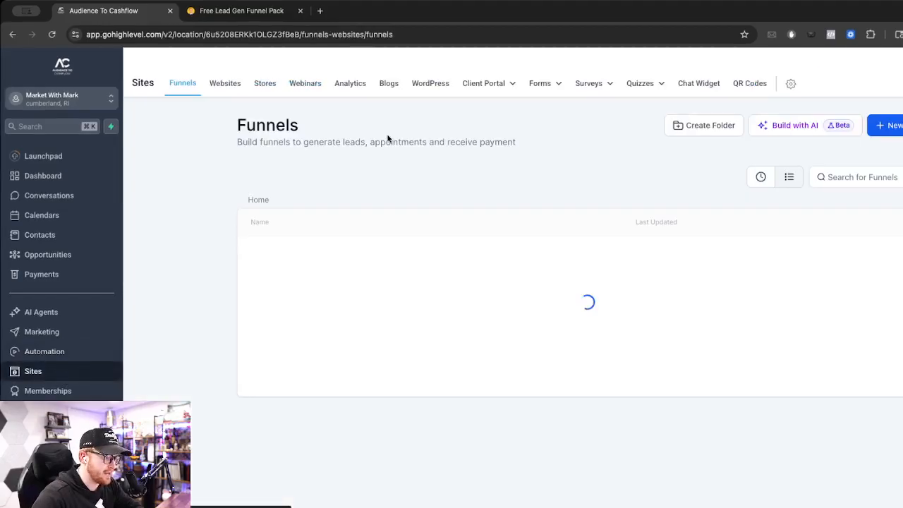
scroll(285, 350, down, 1)
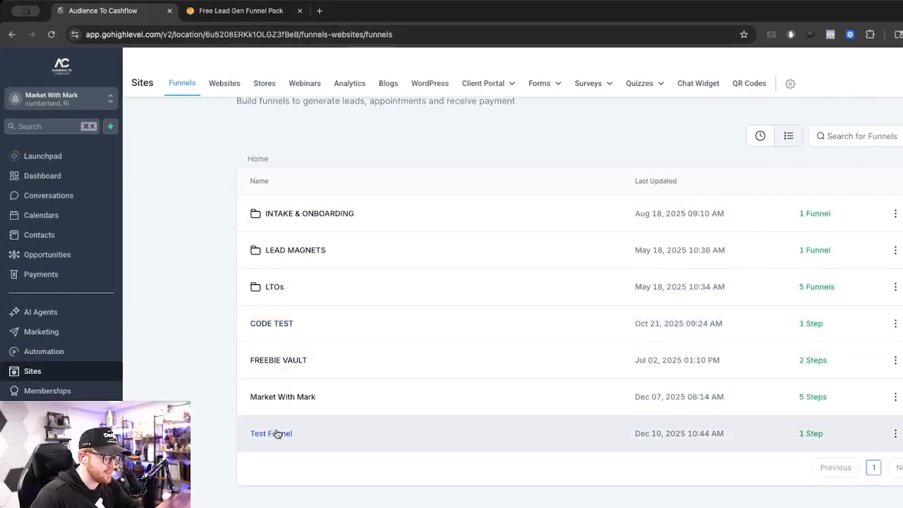
click(274, 433)
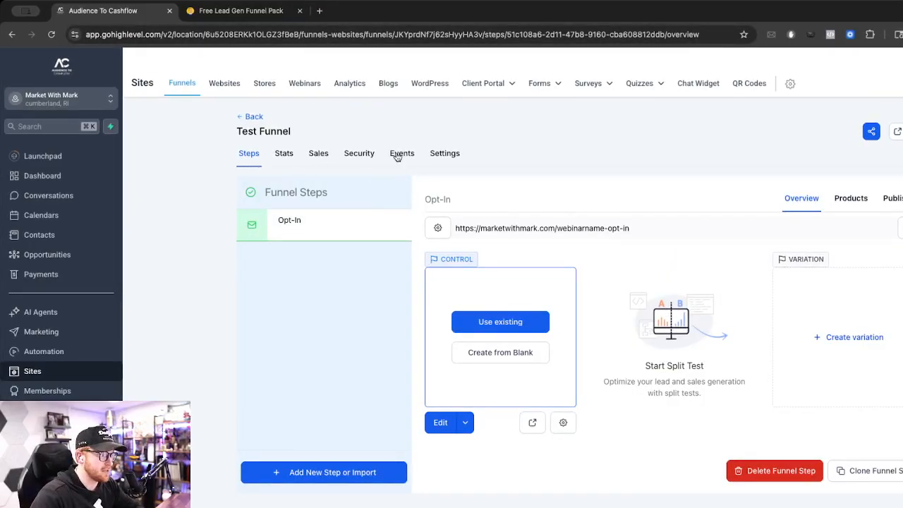
click(456, 156)
click(627, 295)
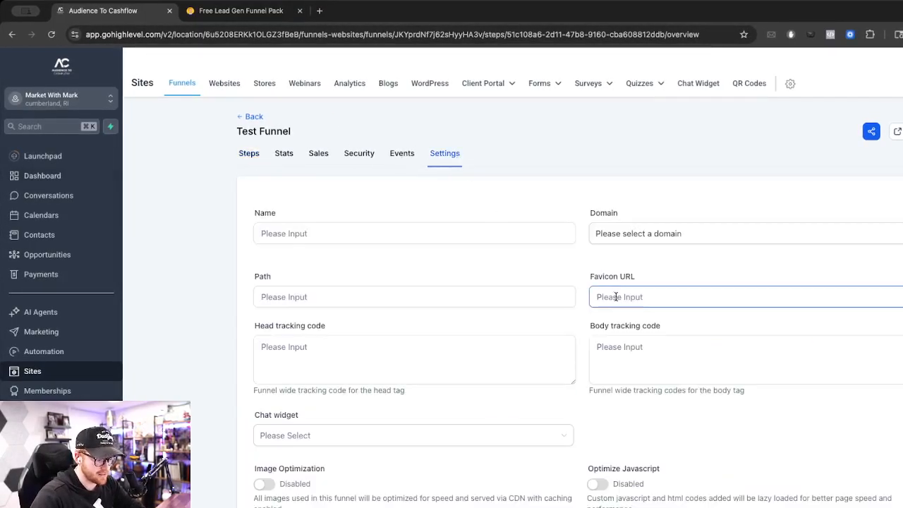
key(ctrl+v)
scroll(600, 276, down, 5)
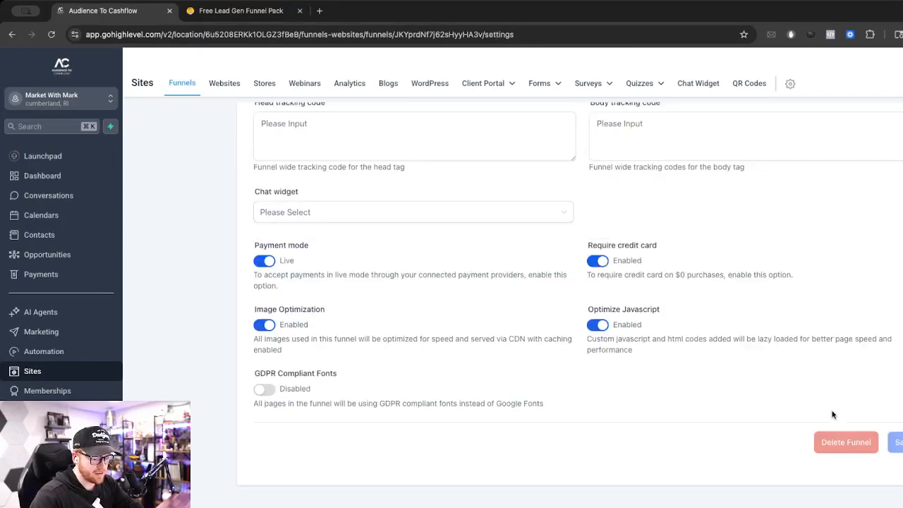
scroll(753, 341, up, 4)
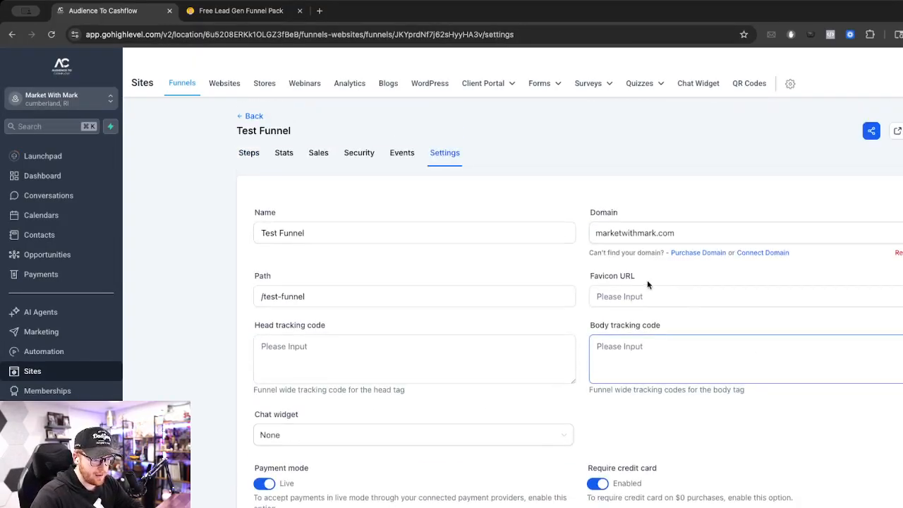
click(664, 299)
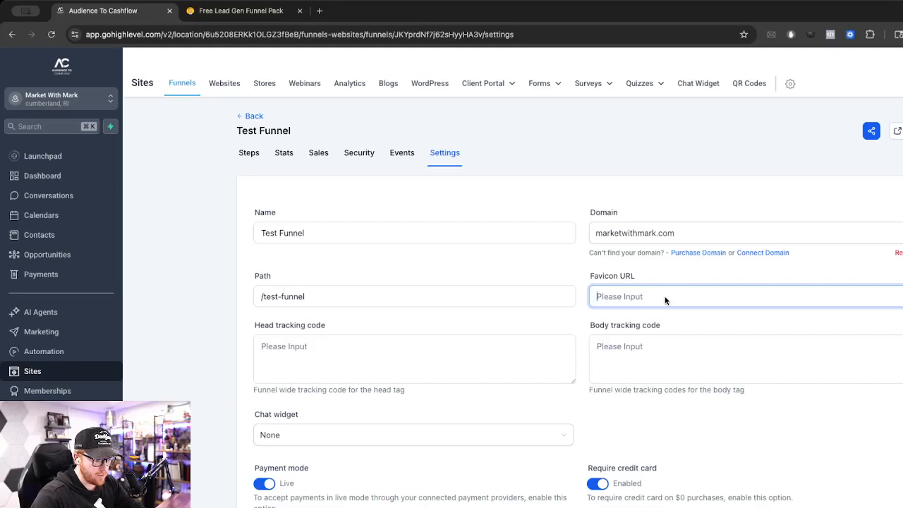
scroll(665, 299, down, 3)
click(892, 442)
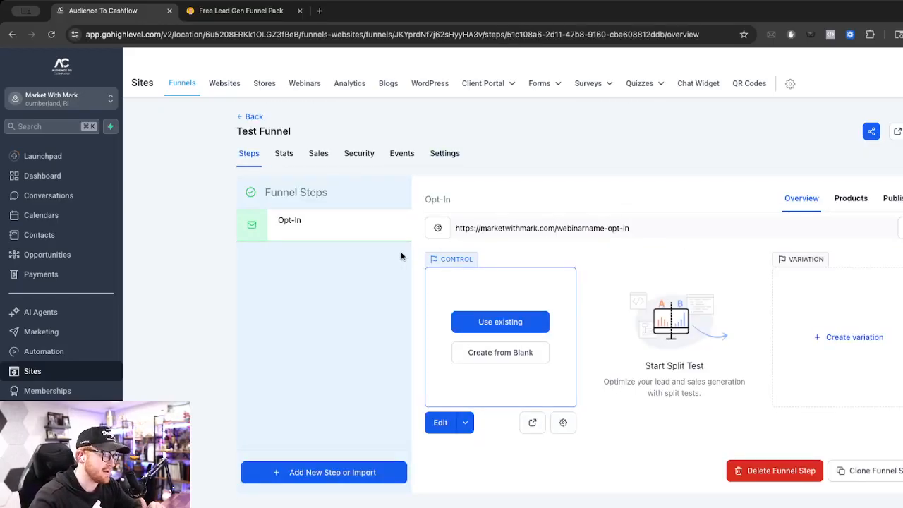
- Add a second funnel step with a page named "Watch Room", leaving the path blank
mouse_move(395, 227)
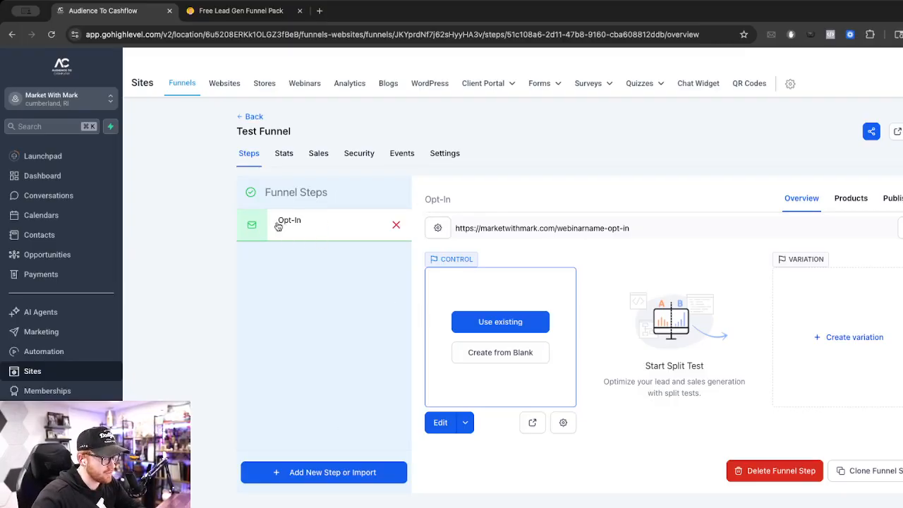
drag(459, 228, 670, 228)
click(514, 194)
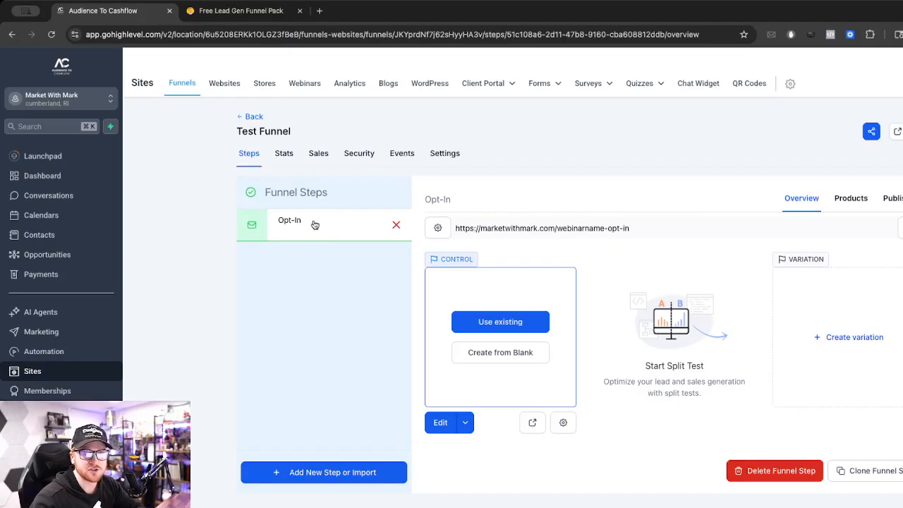
click(303, 474)
click(436, 234)
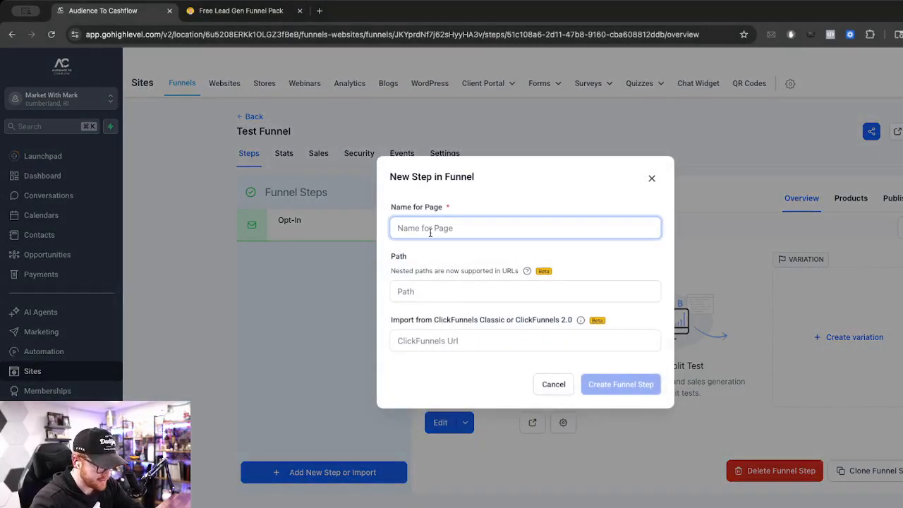
text(Watch Roo)
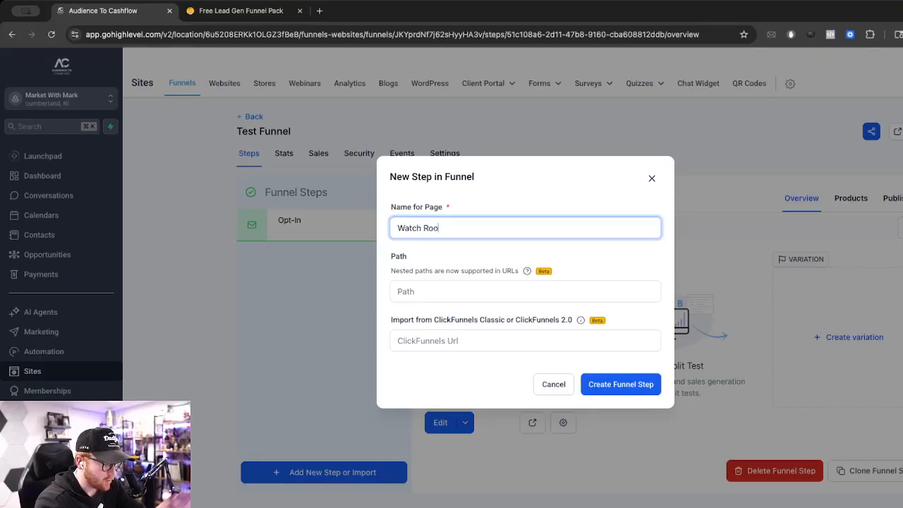
text(m)
click(590, 384)
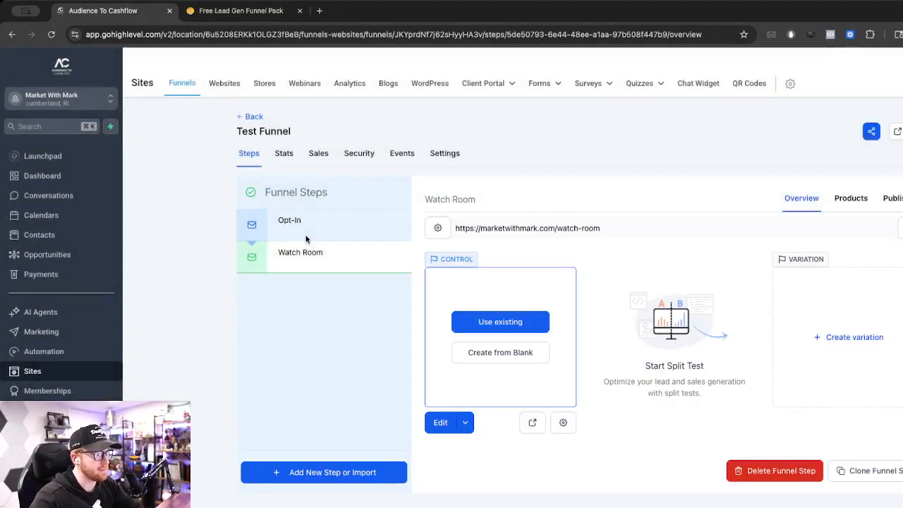
- Set the Watch Room step's URL to /webinarname-watch-room, following the Opt-In step's naming, and update the step
click(319, 229)
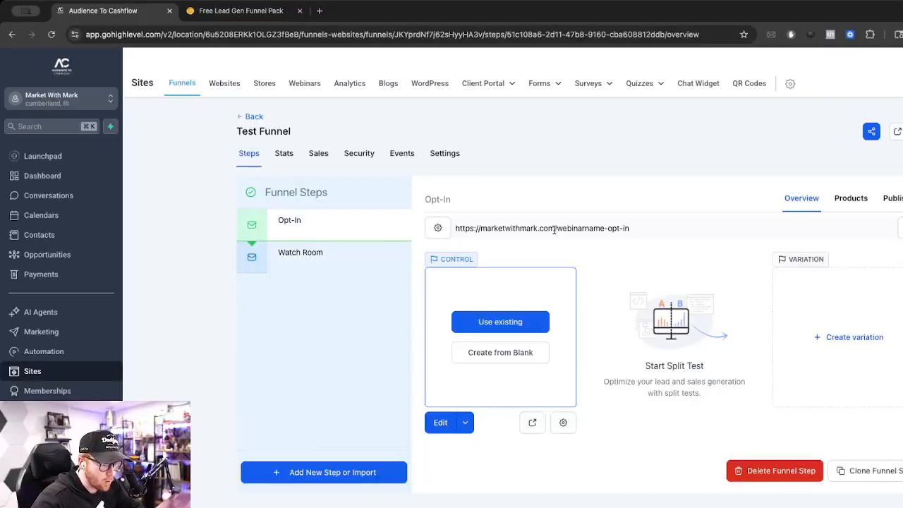
drag(603, 230, 586, 229)
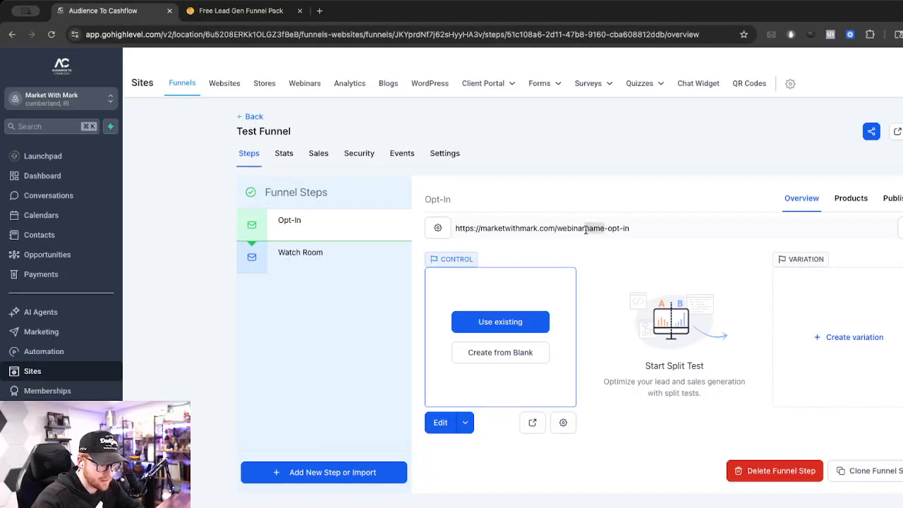
click(589, 230)
click(338, 261)
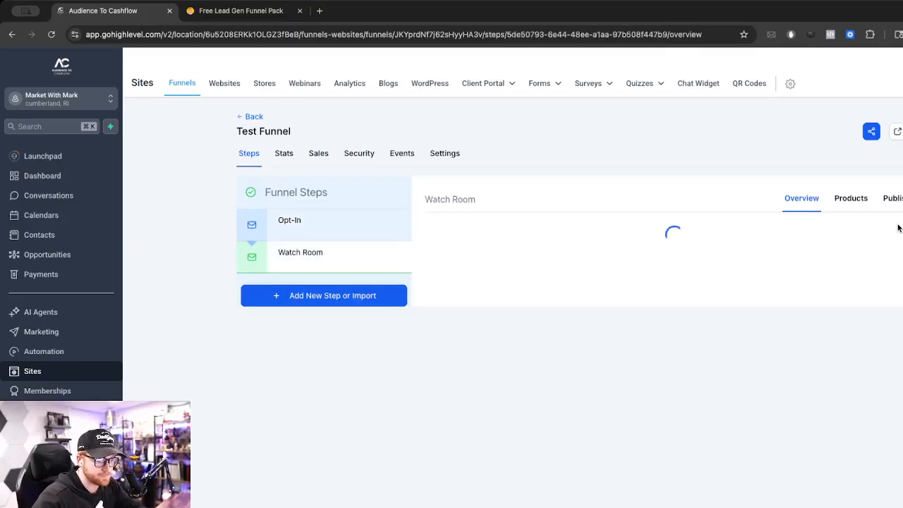
click(893, 202)
click(523, 315)
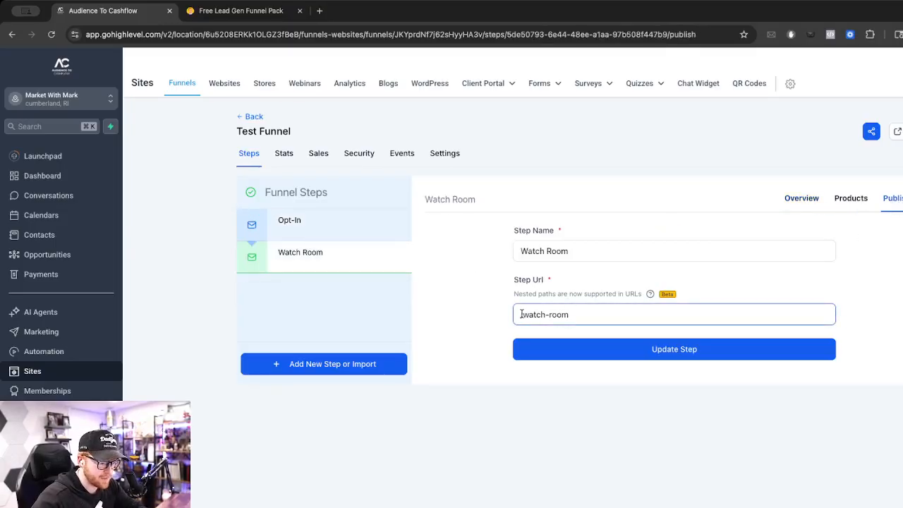
text(webinarname-)
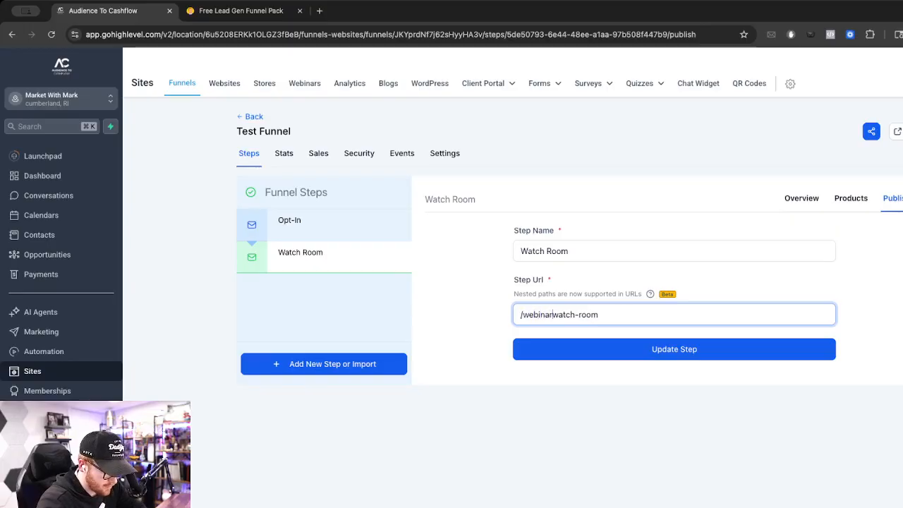
click(649, 351)
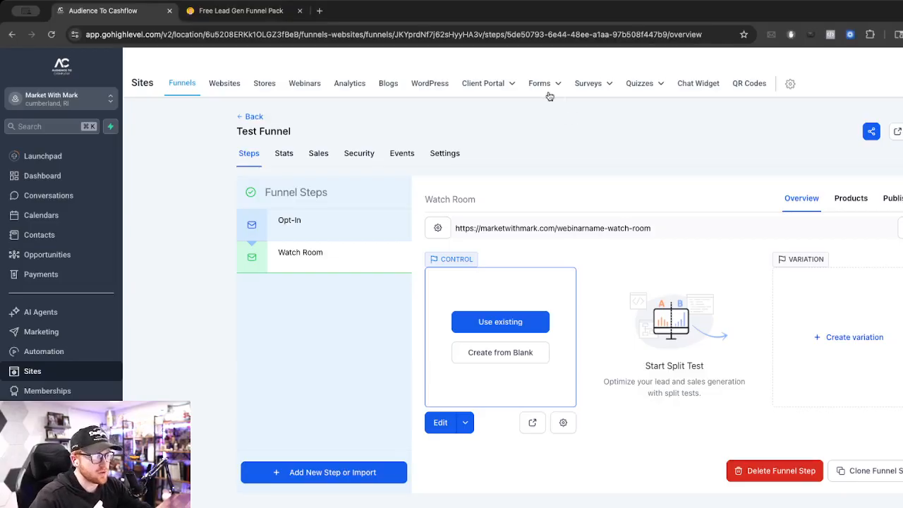
- Select the Opt-In step and open the form builder to look over the existing forms
click(295, 222)
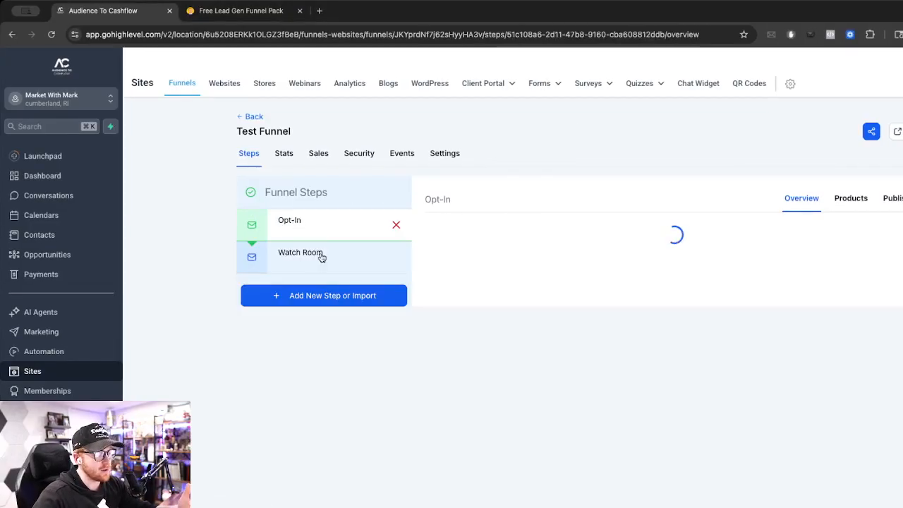
mouse_move(580, 99)
mouse_move(541, 84)
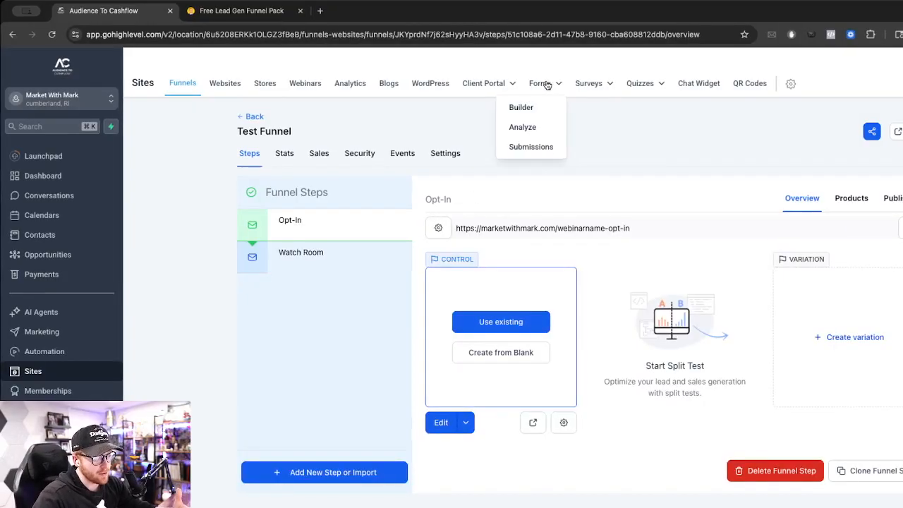
click(525, 111)
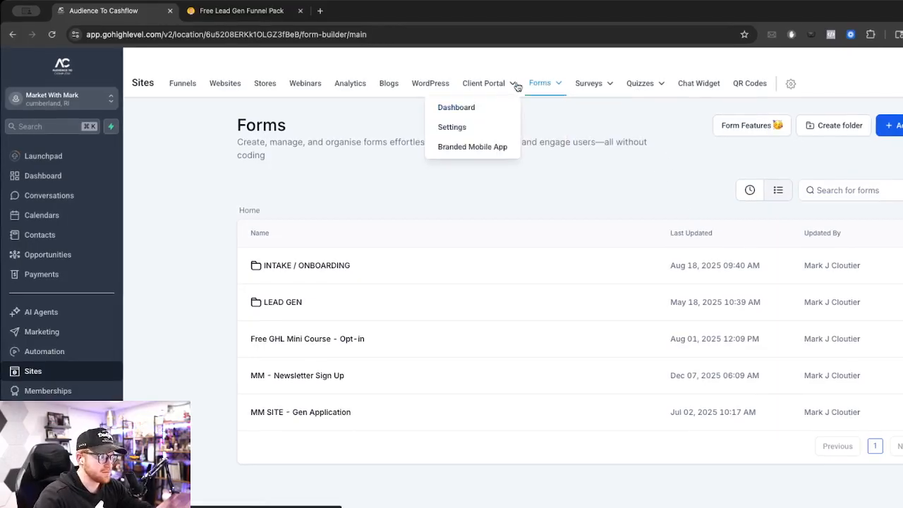
- Return to Test Funnel, open its Opt-In page in the page editor and close the Ask AI assistant
click(184, 87)
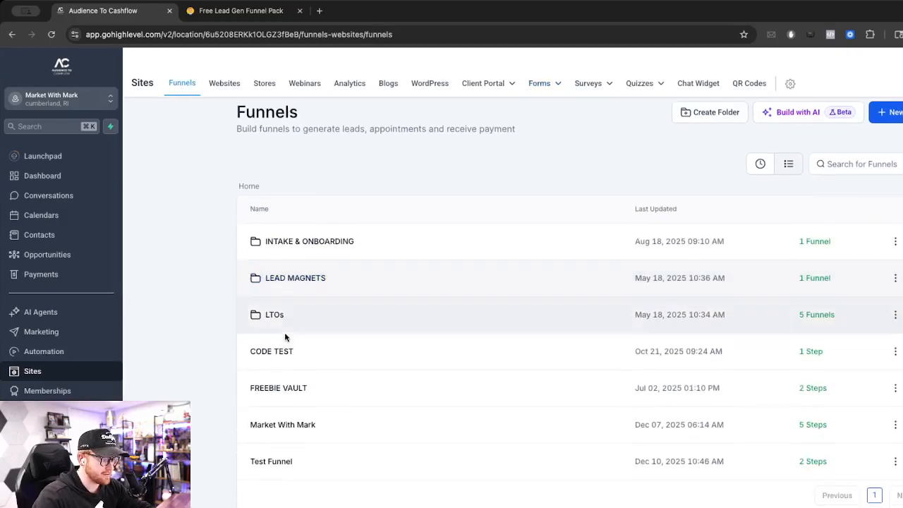
scroll(279, 416, down, 1)
click(272, 436)
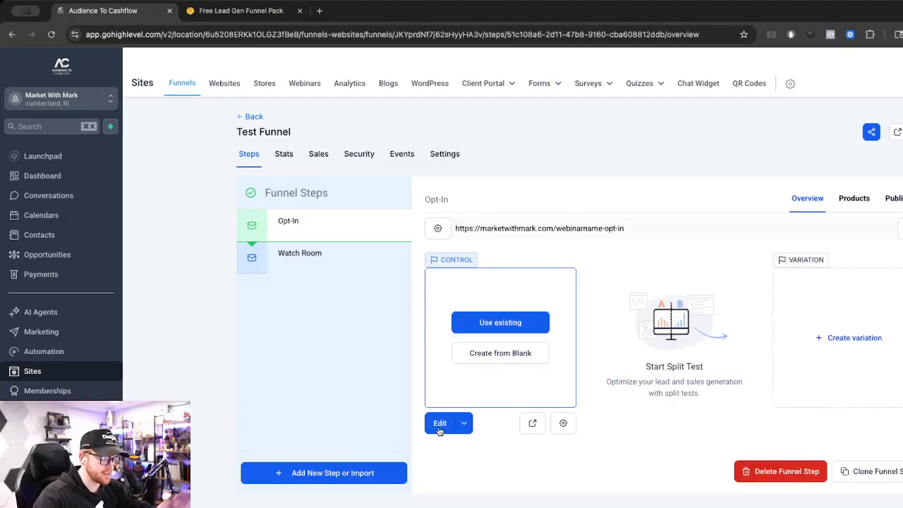
click(438, 421)
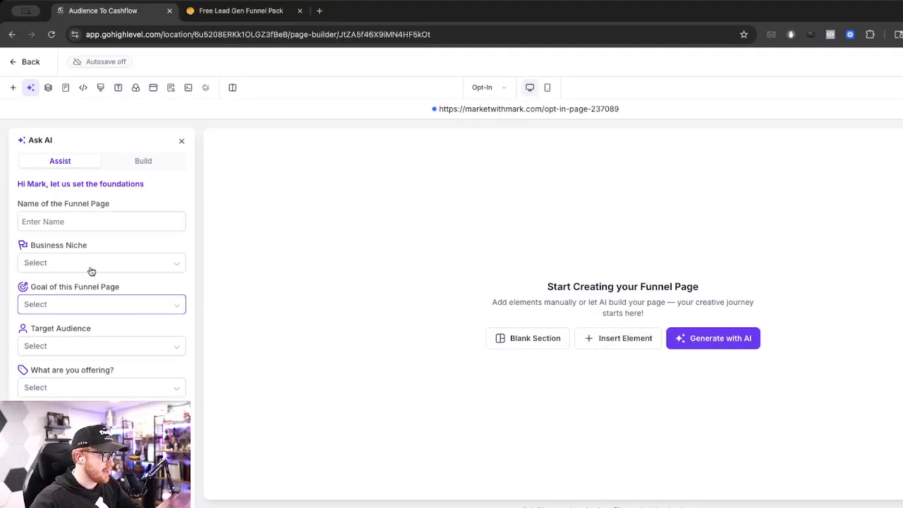
click(182, 142)
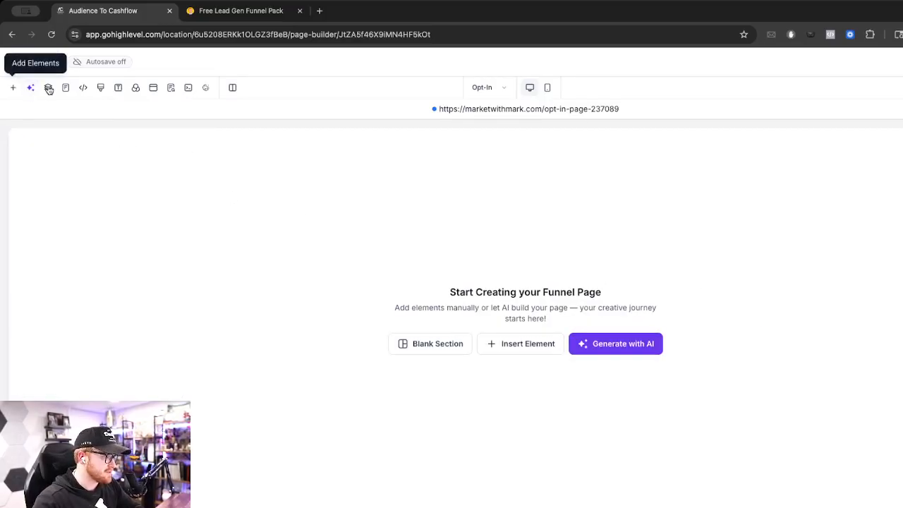
- Open the Opt-In page's SEO meta data and expand its content settings to the title field
click(172, 88)
click(47, 230)
click(32, 260)
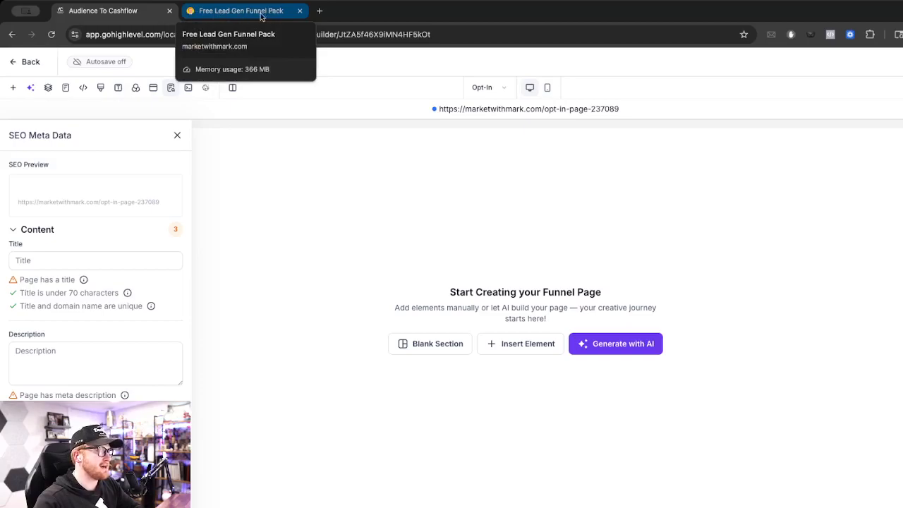
- Enter "Test Content" as the Opt-In page's SEO title
click(63, 263)
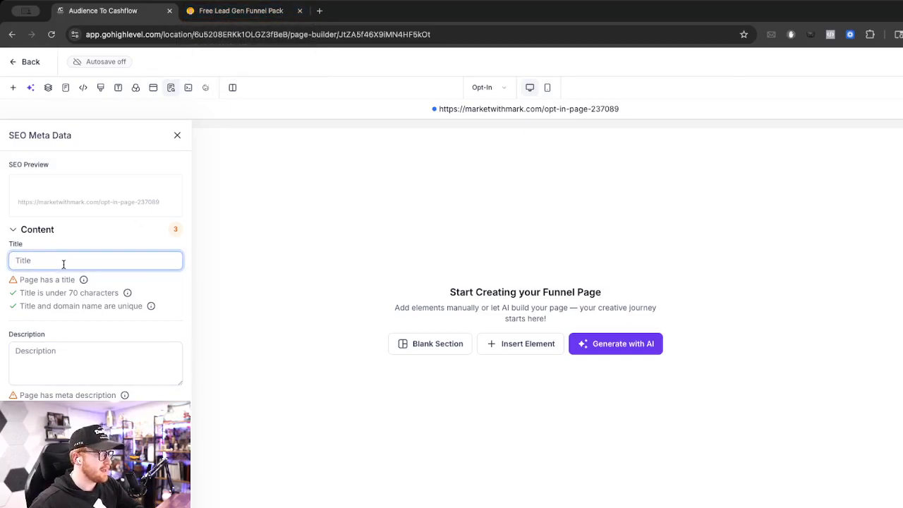
text(Te)
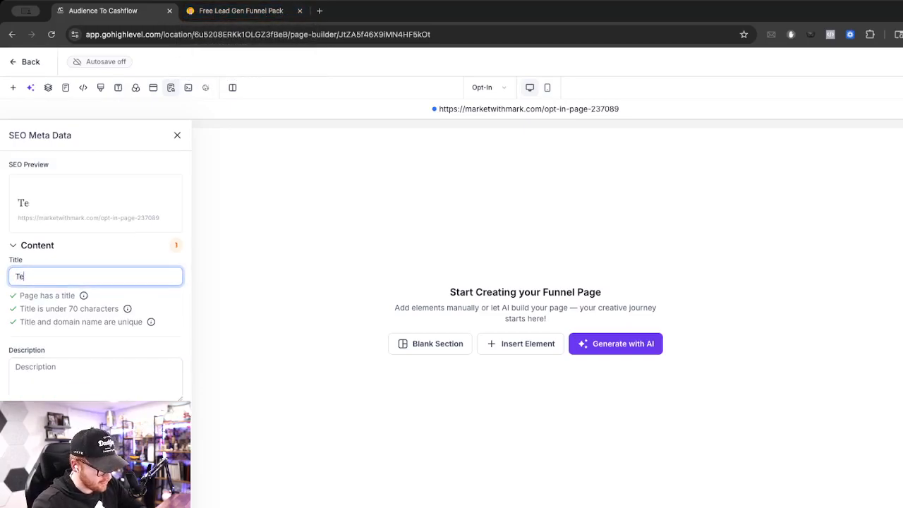
text(st Content)
- Expand the Social Image settings to look them over, dismiss the save alert and close the SEO meta data
scroll(67, 304, down, 4)
click(51, 400)
scroll(113, 369, down, 1)
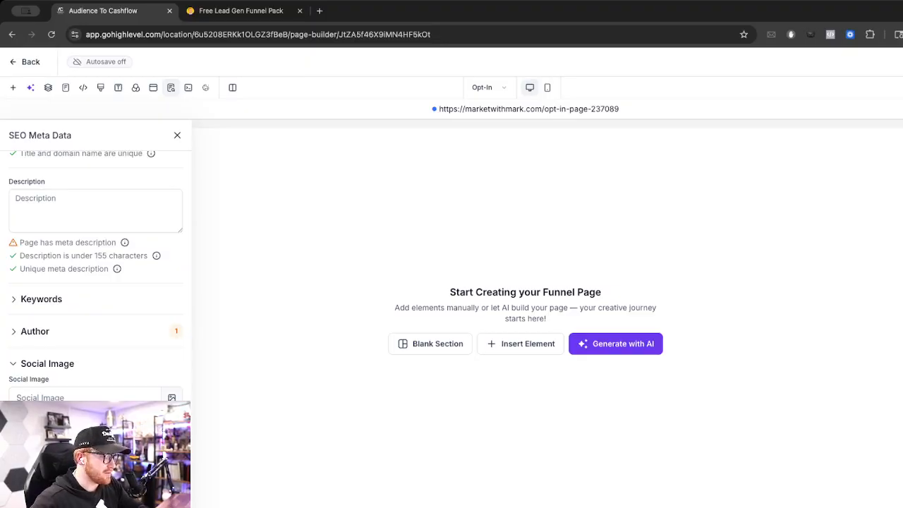
click(177, 135)
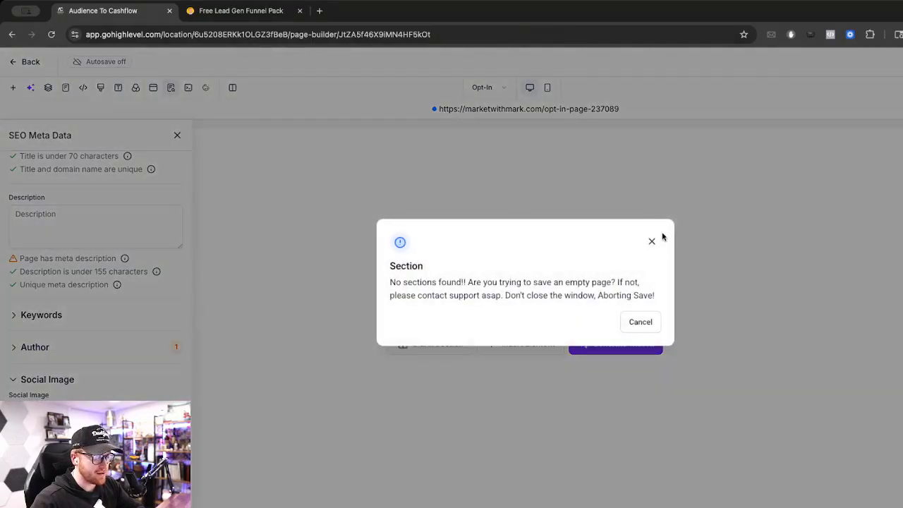
click(650, 241)
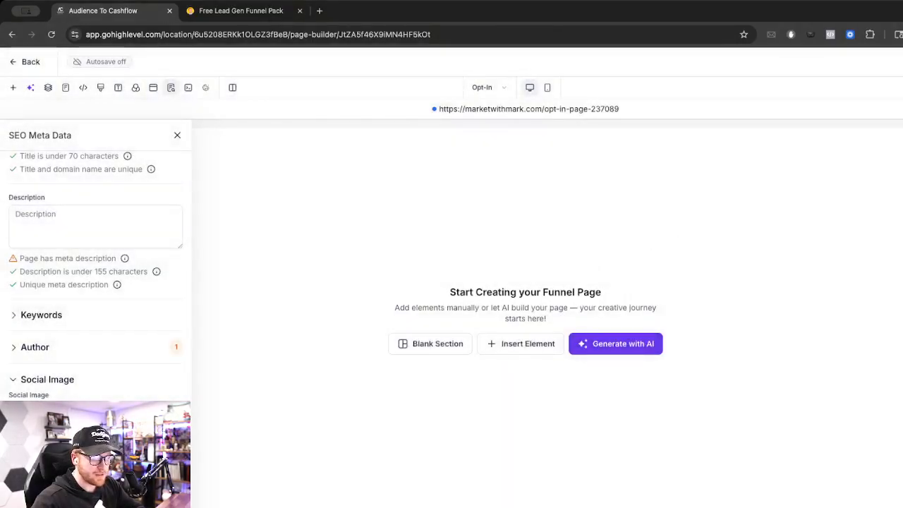
click(177, 136)
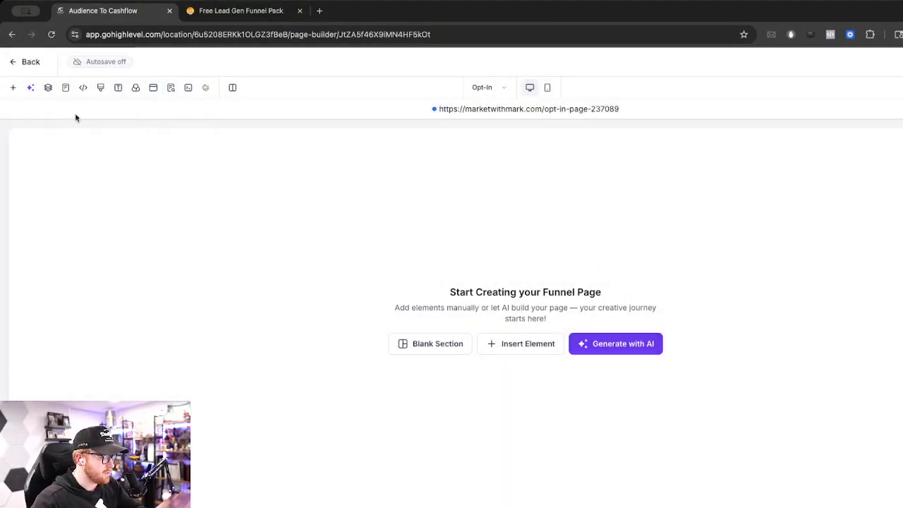
- Add a Full Width section to the blank page and place a 1 Column row inside it
click(13, 88)
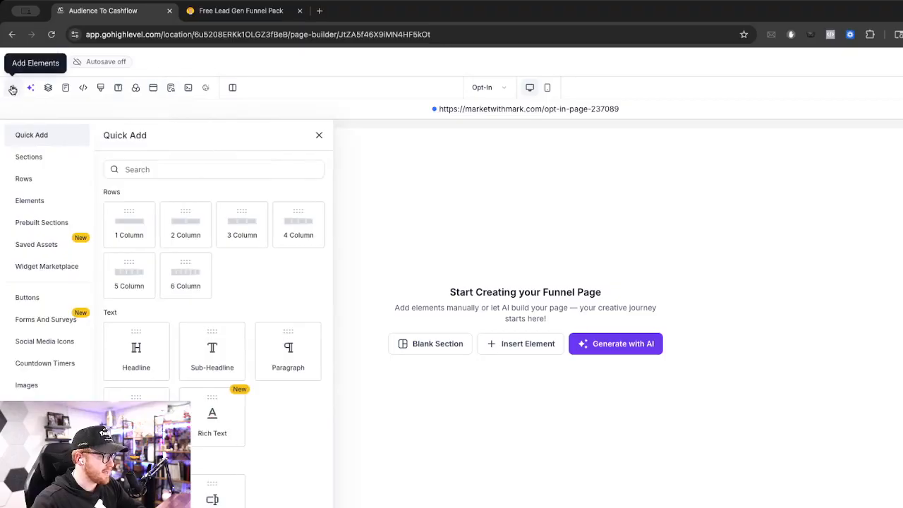
click(31, 159)
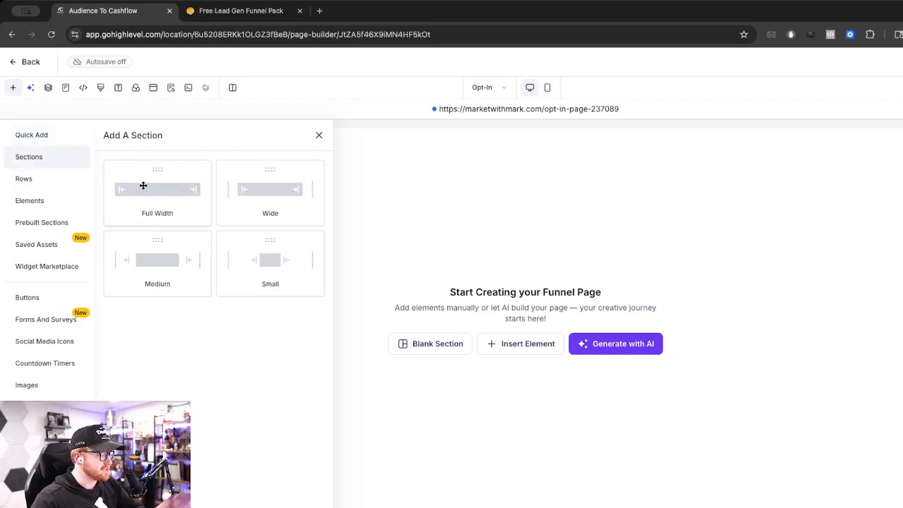
drag(146, 188, 445, 173)
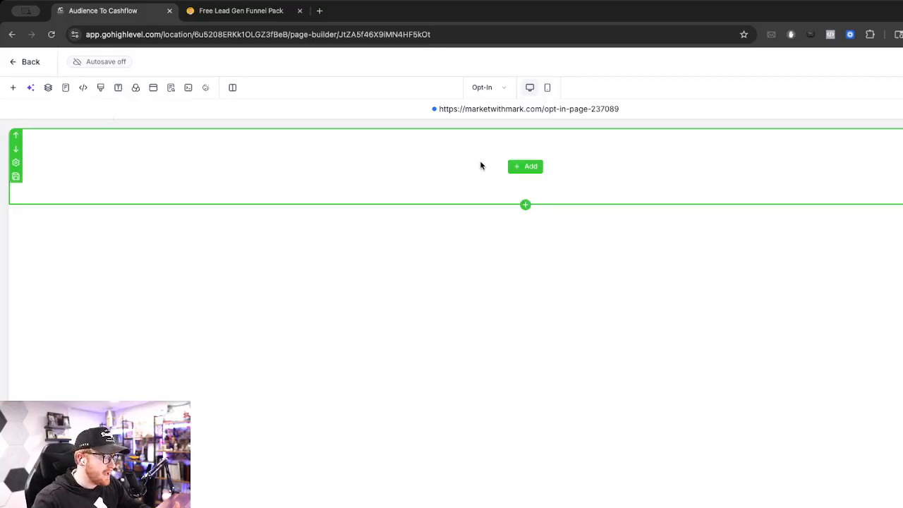
click(525, 166)
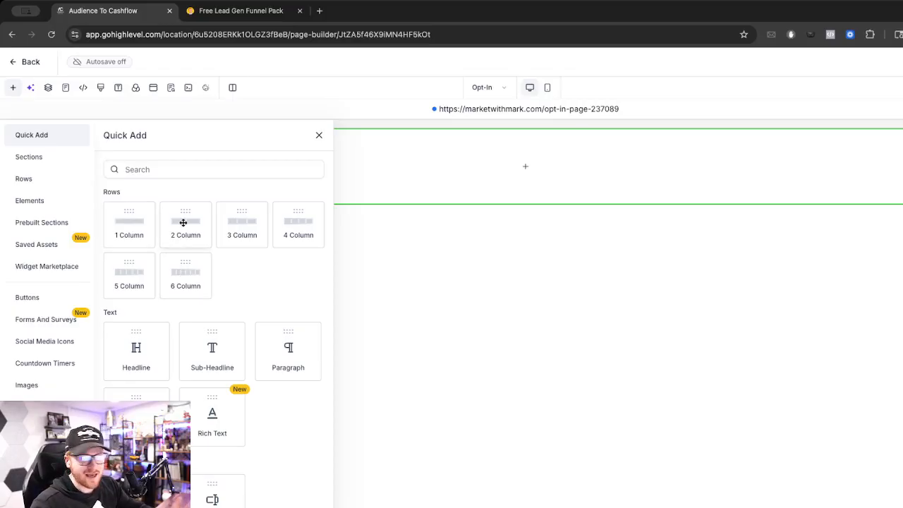
drag(126, 224, 541, 179)
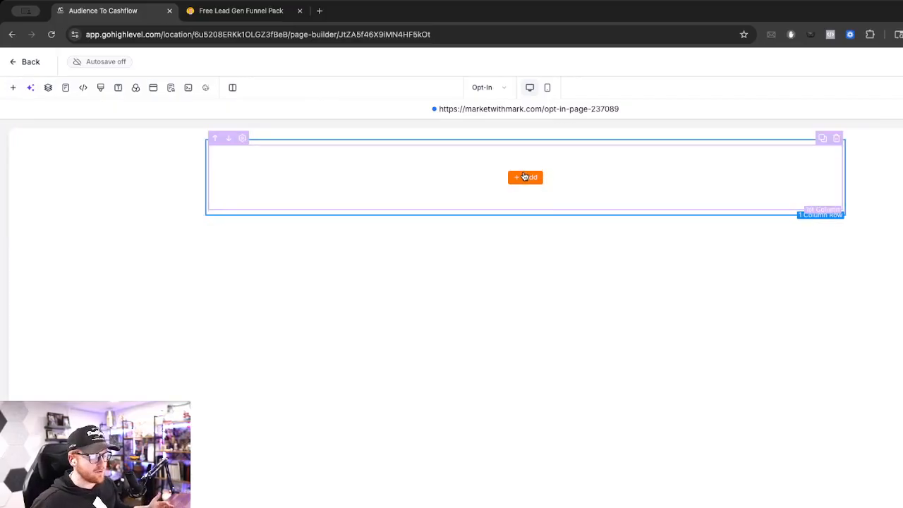
- Add a Headline element to the column and replace its placeholder text with "HEADLINE hgghf"
click(524, 176)
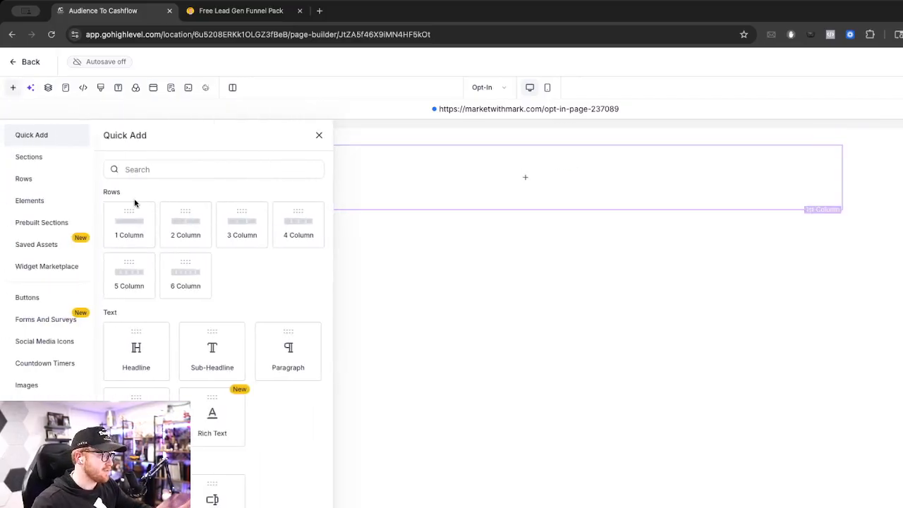
click(50, 203)
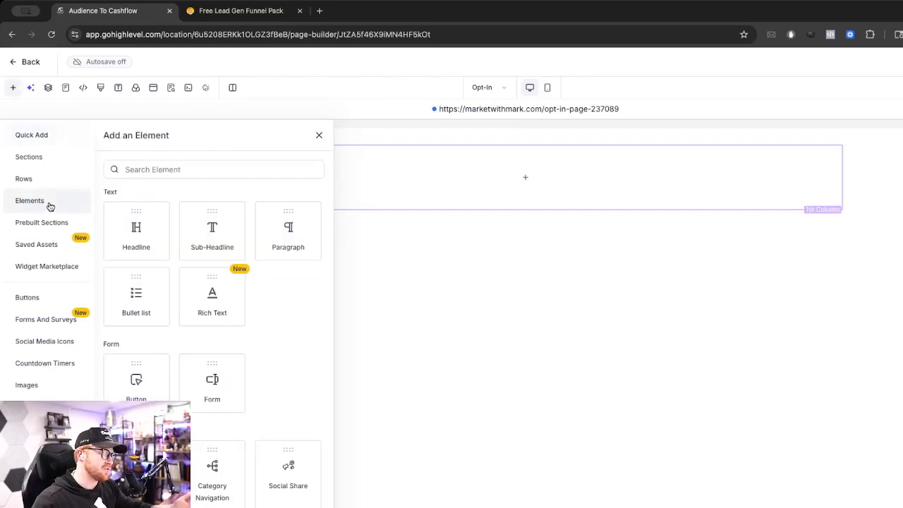
click(146, 232)
triple_click(477, 160)
text(r)
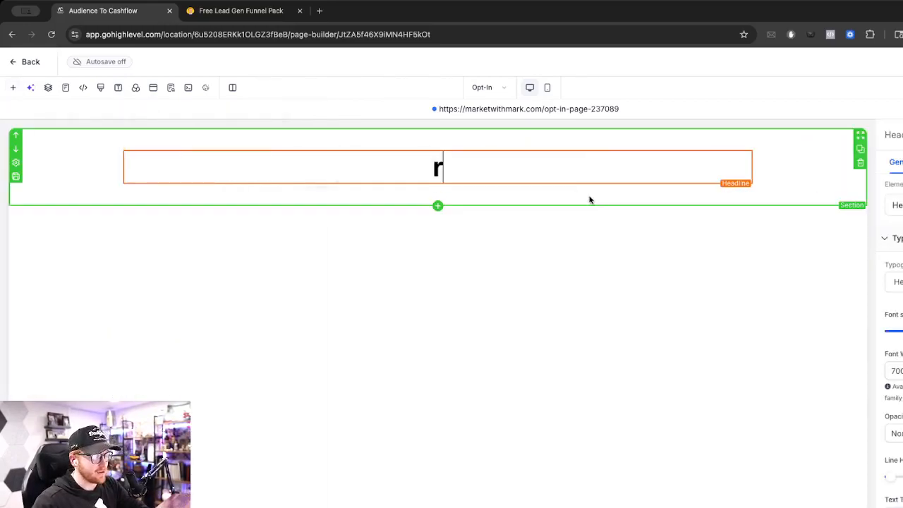
key(BackSpace)
text(HEAD)
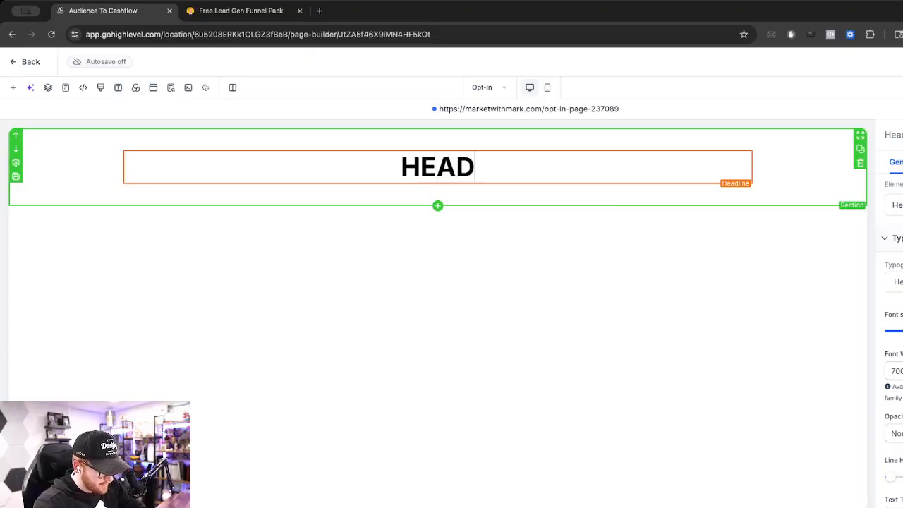
text(LINE hgghf)
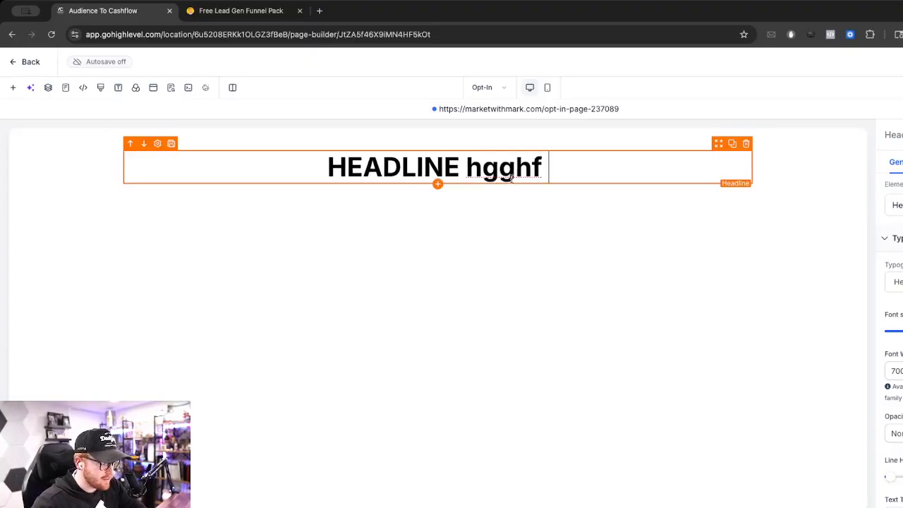
- Enlarge the headline's font size and look through its typography, color, icon and margin settings
key(ctrl+a)
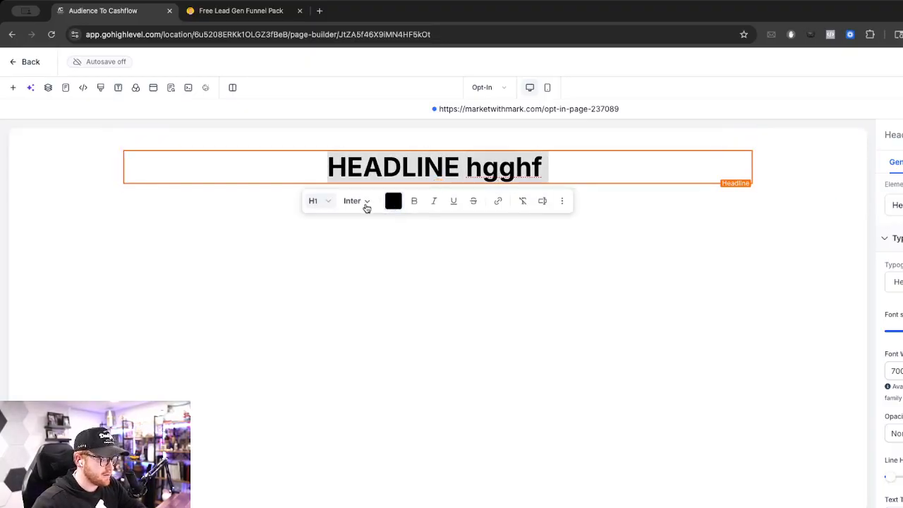
click(623, 157)
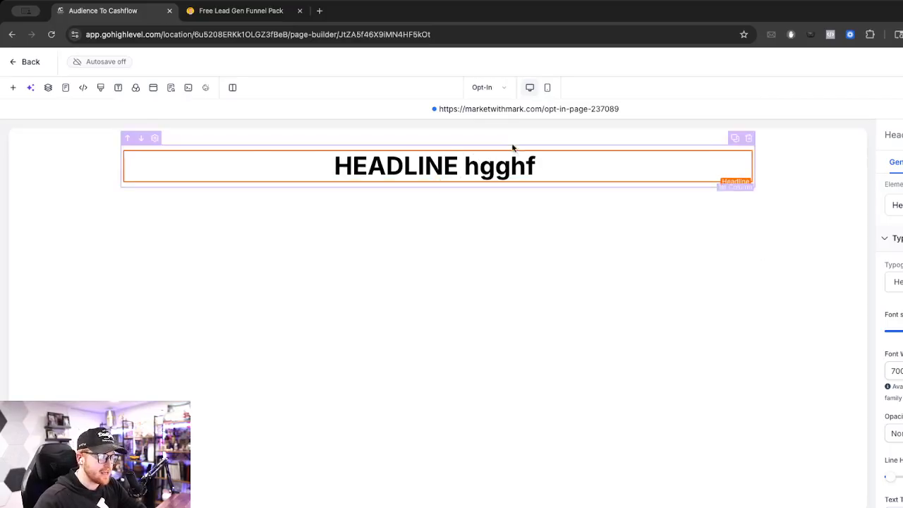
drag(896, 331, 902, 331)
scroll(893, 317, down, 8)
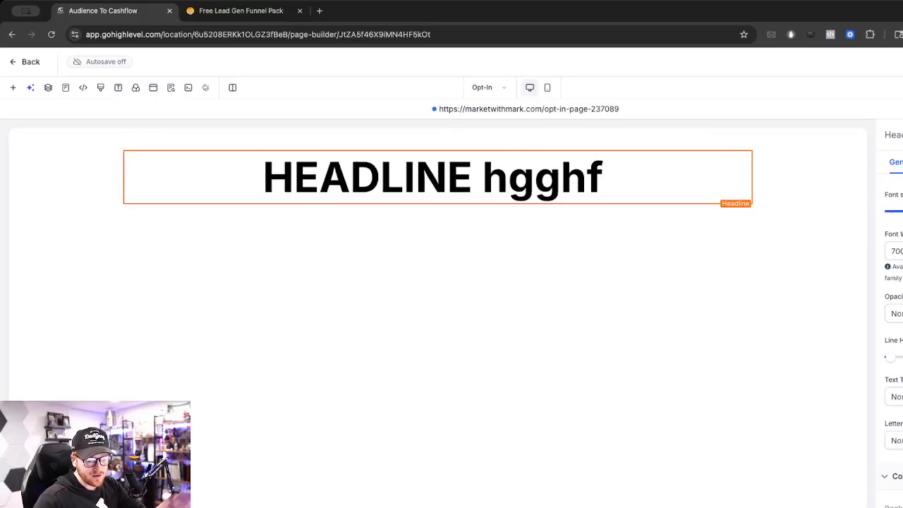
scroll(893, 318, down, 1)
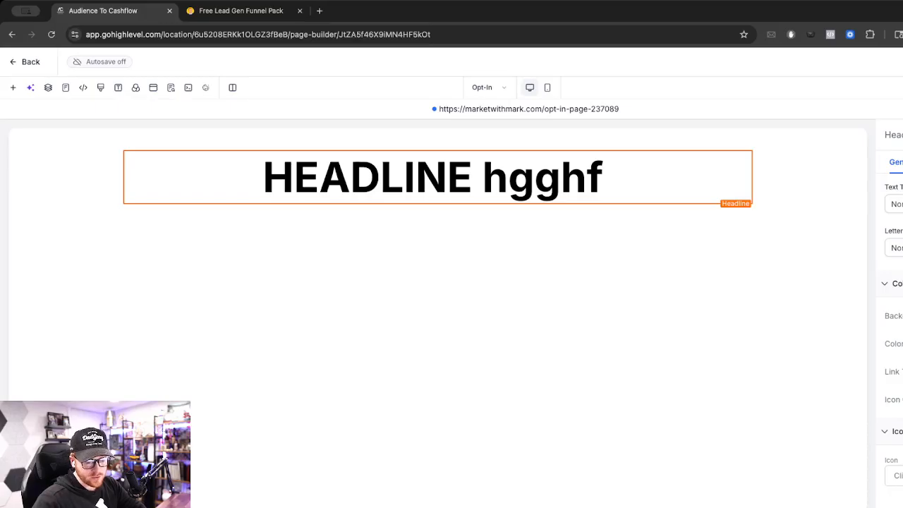
scroll(893, 318, up, 5)
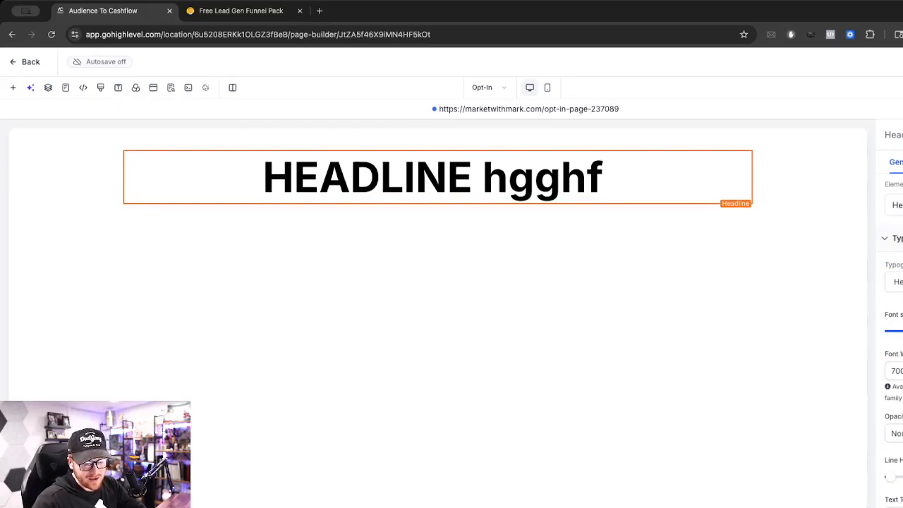
scroll(894, 317, down, 9)
scroll(893, 318, down, 7)
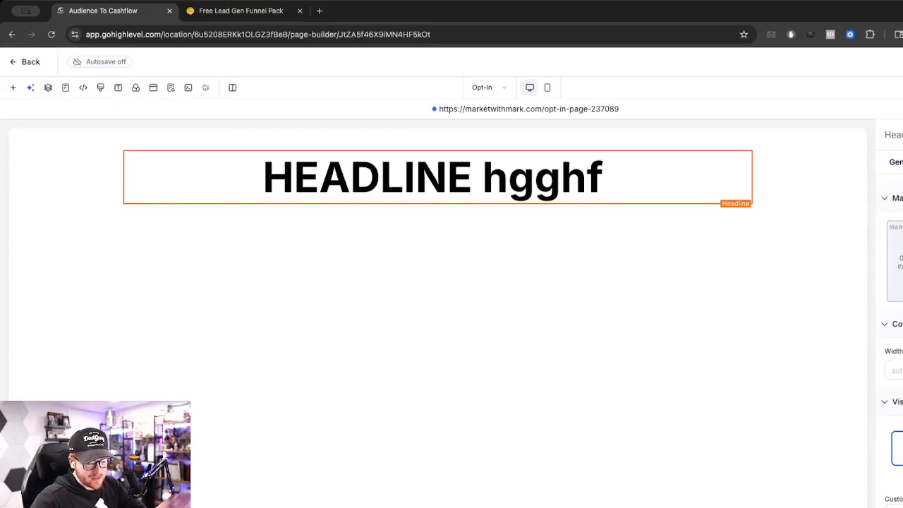
- Give the headline a Fade In entrance animation and return to its general settings
click(902, 217)
drag(902, 244, 902, 243)
click(902, 162)
click(902, 205)
click(900, 308)
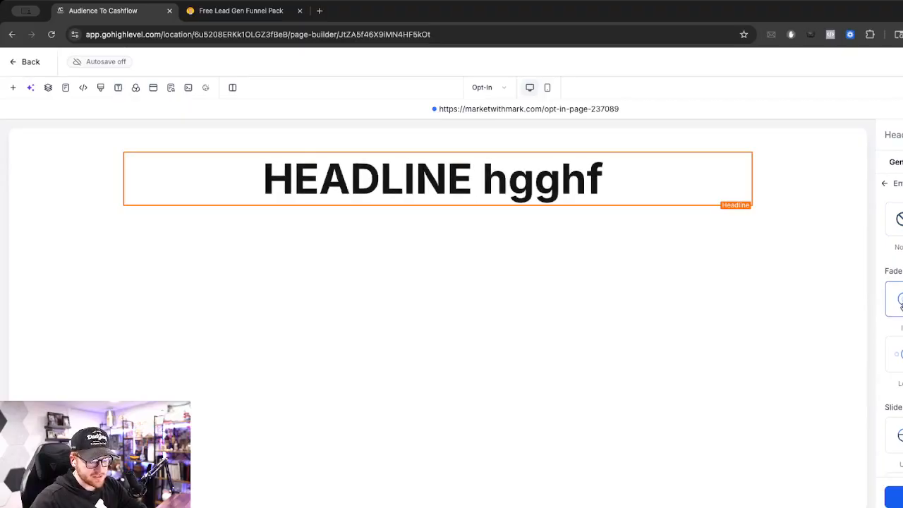
scroll(893, 309, down, 1)
click(896, 162)
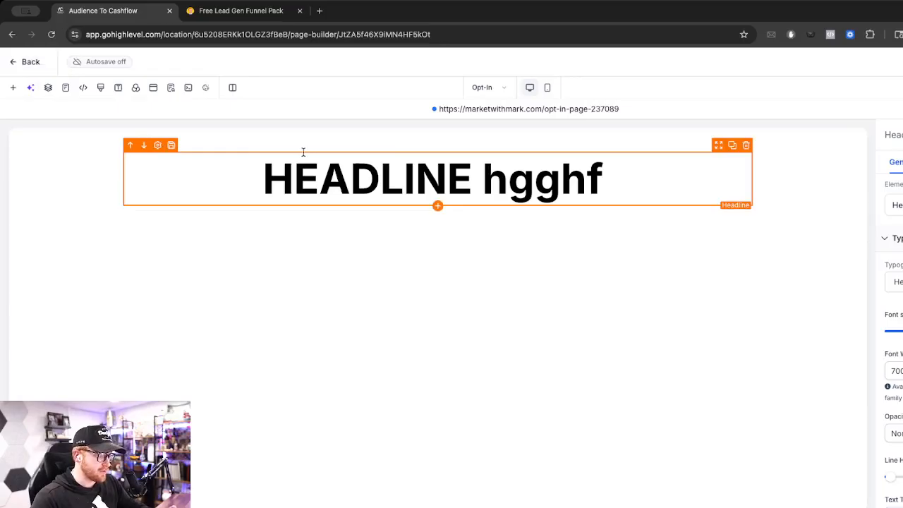
- Add a Sub-Headline below the headline and set its background color to the default blue #188bf6
click(13, 88)
drag(211, 229, 443, 235)
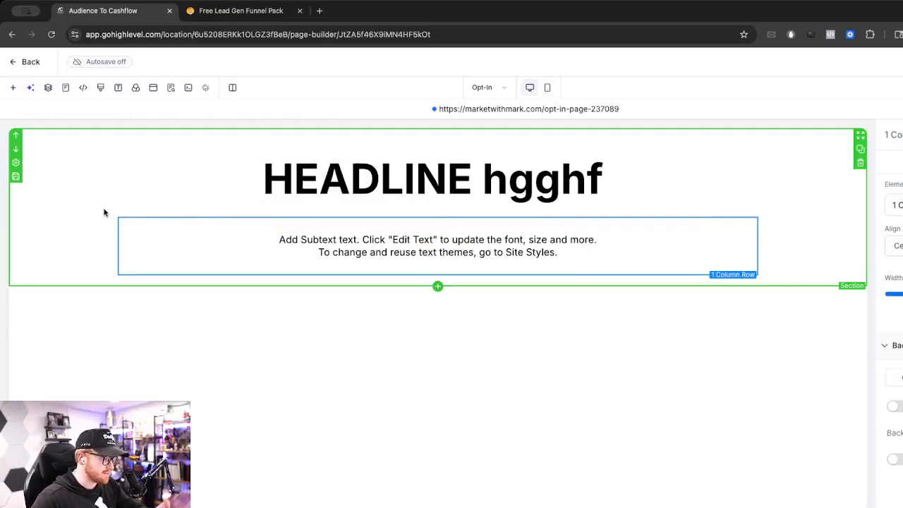
click(212, 233)
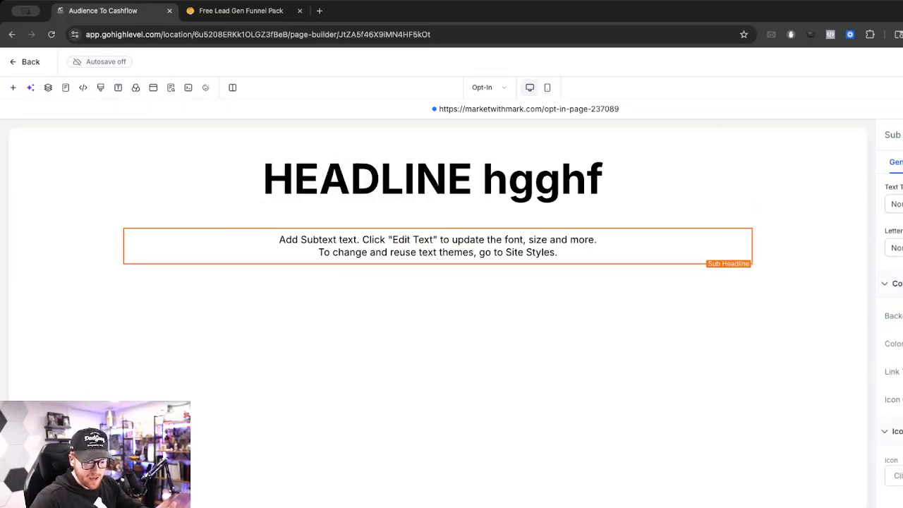
scroll(890, 317, up, 1)
click(901, 334)
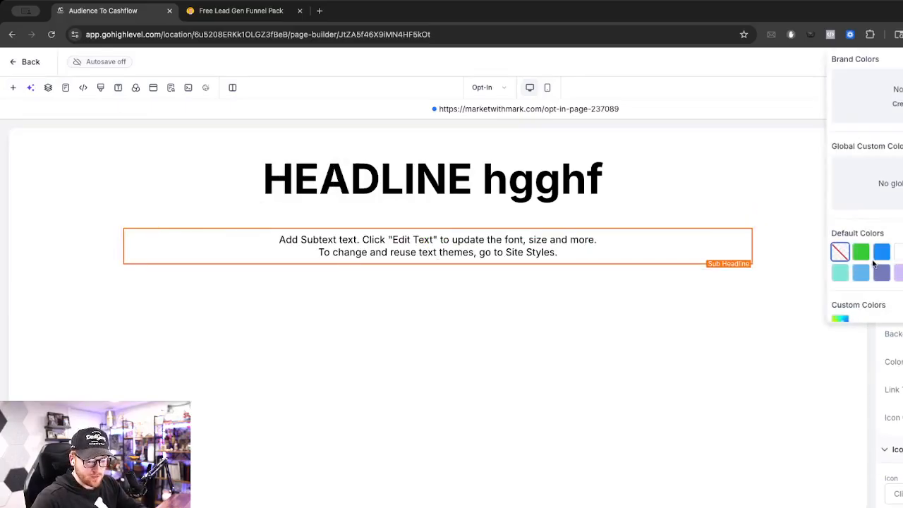
click(881, 254)
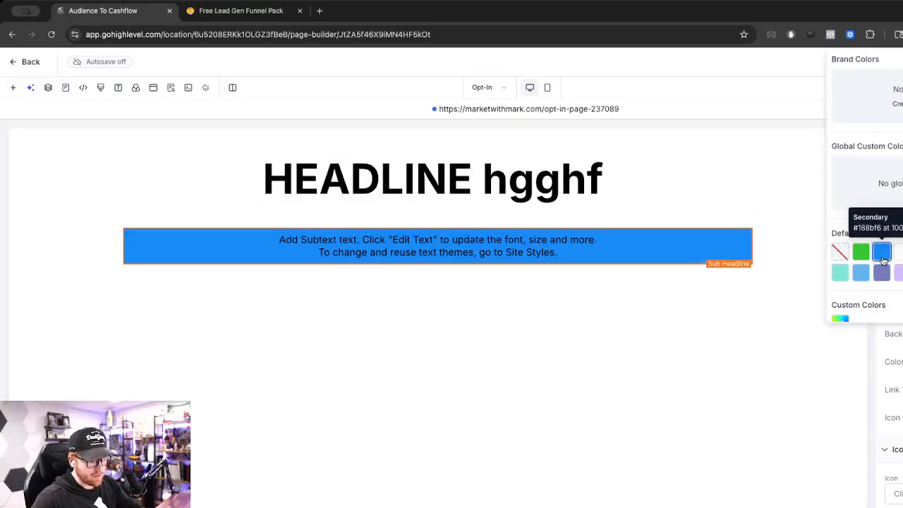
- Add a Form element beneath the sub-headline, choose the Course → Turnkey GHL Build form and change its redirect to the last available option
click(13, 88)
text(form)
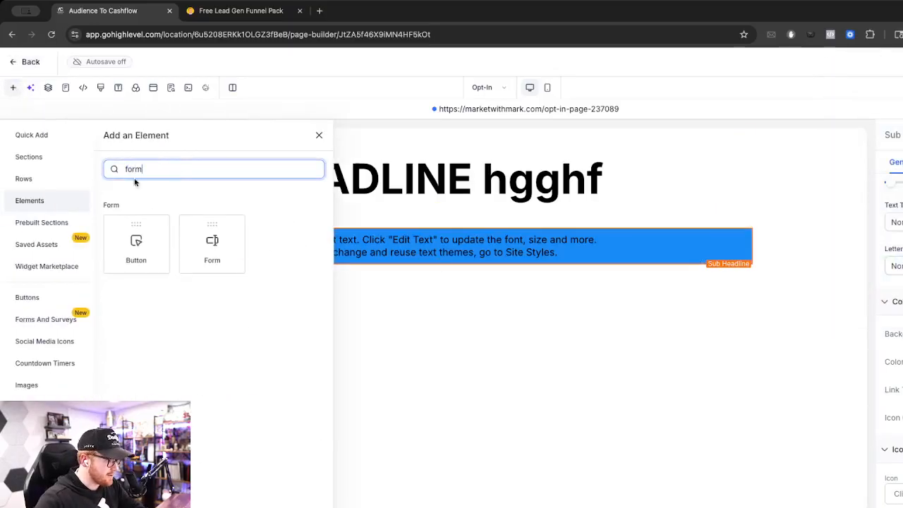
drag(135, 262, 426, 265)
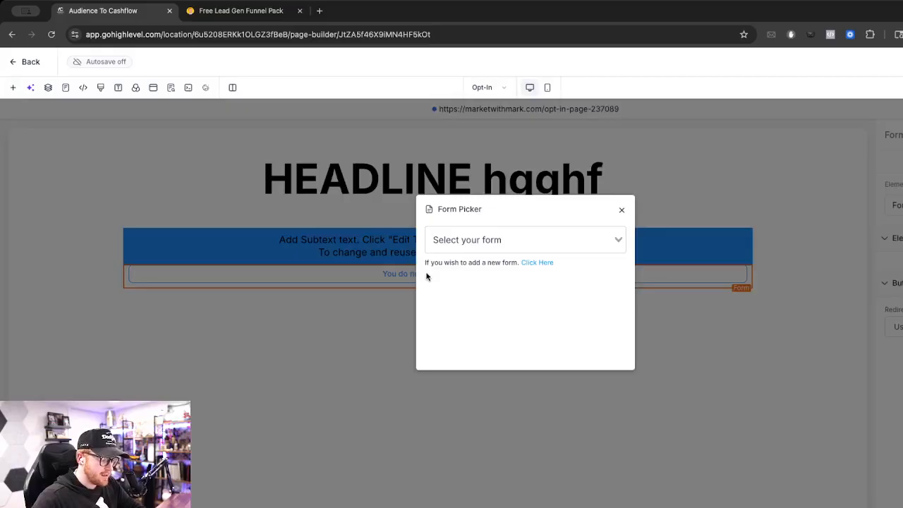
click(441, 242)
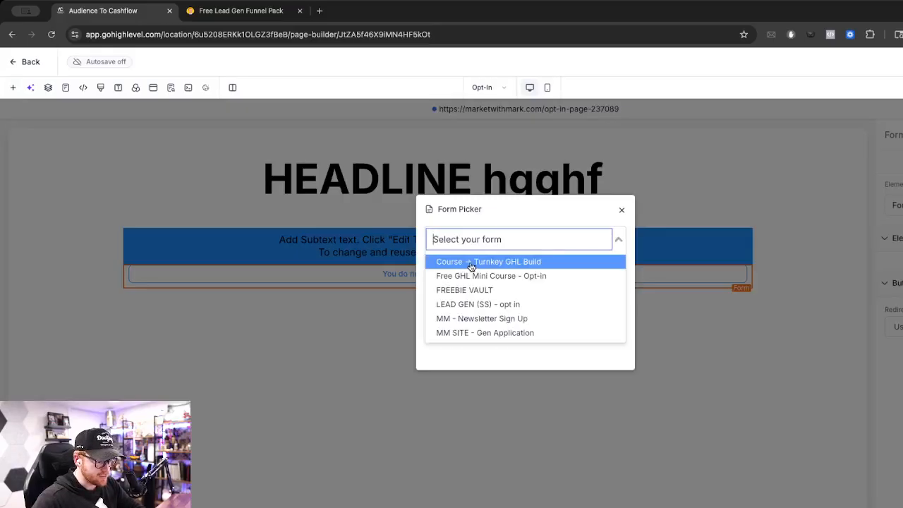
click(471, 264)
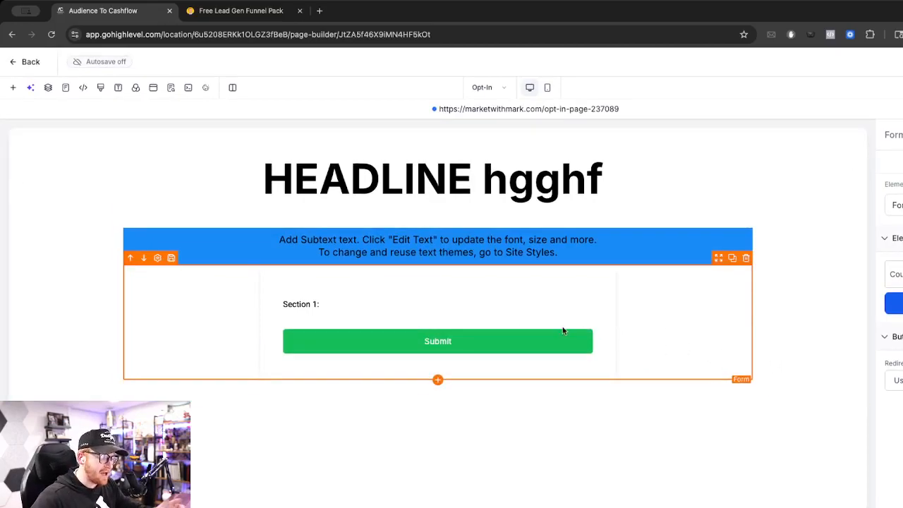
click(894, 380)
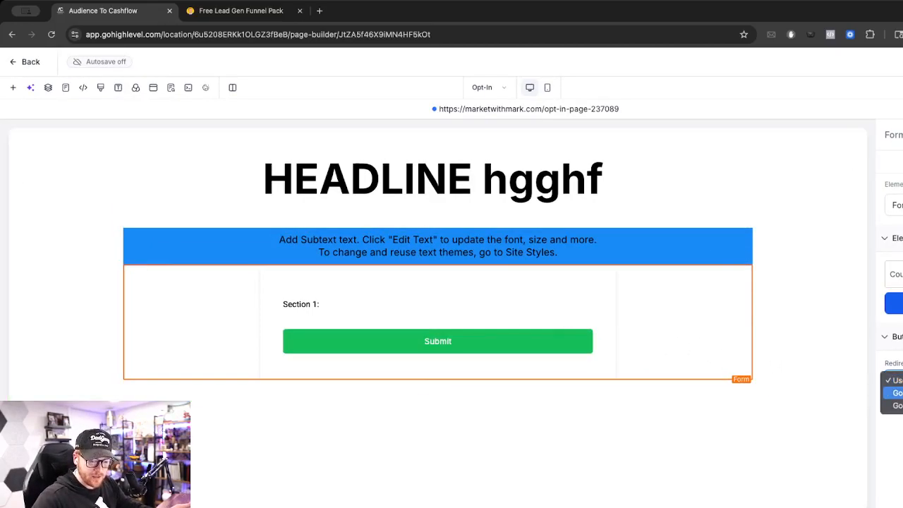
click(895, 405)
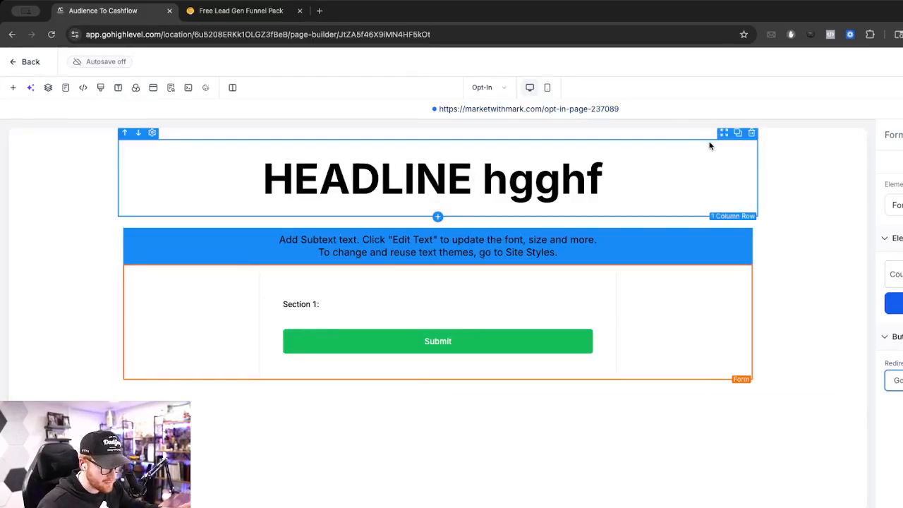
- Add a 2 Column row below the form and place an Image element in its first column
click(13, 88)
click(27, 178)
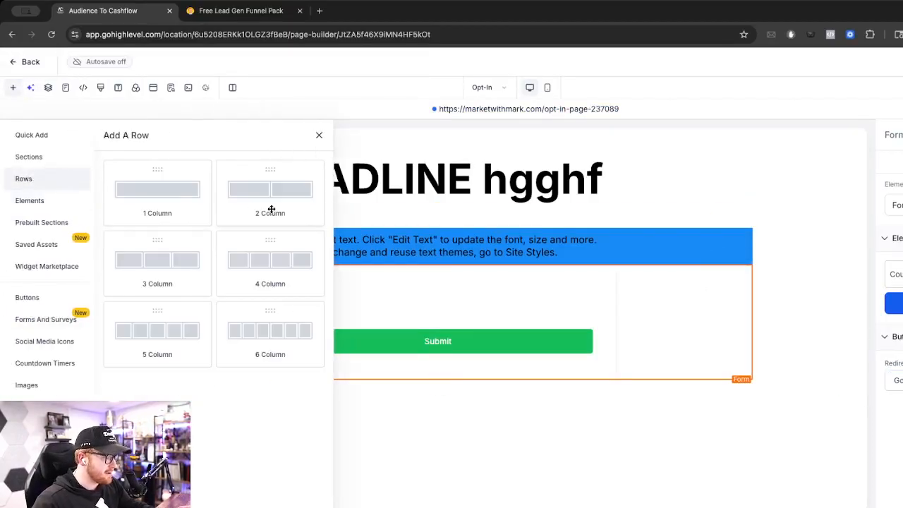
drag(268, 202, 442, 438)
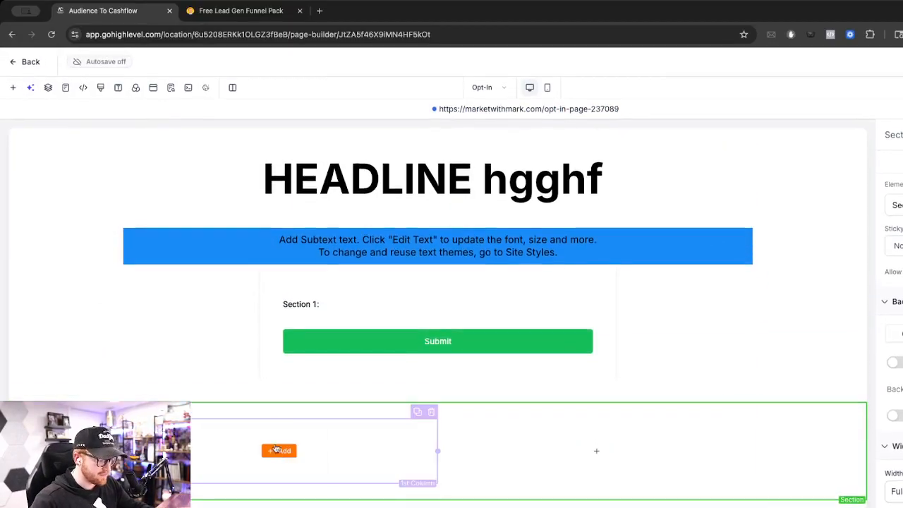
click(279, 452)
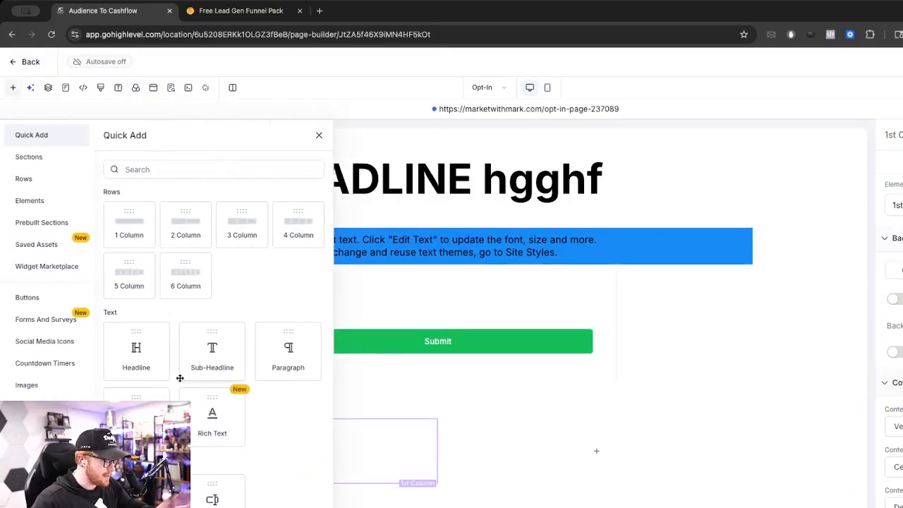
scroll(179, 367, down, 3)
scroll(141, 312, down, 4)
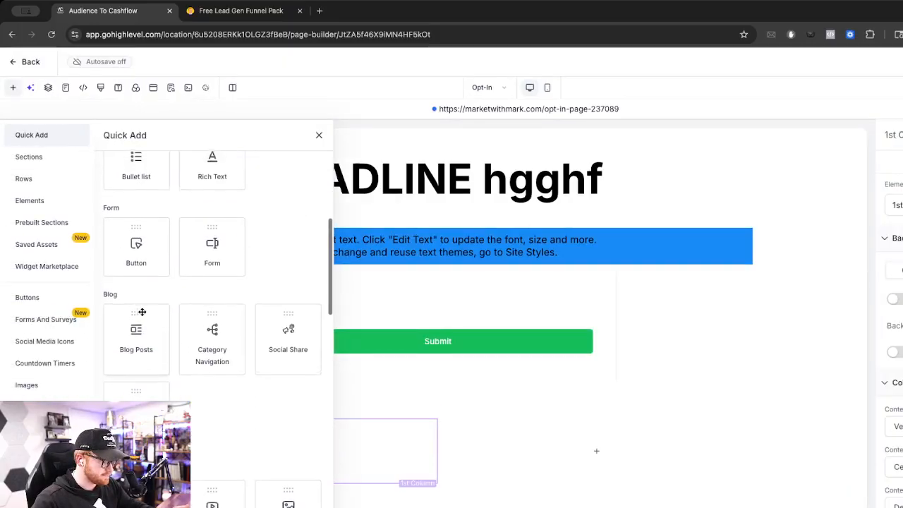
drag(282, 445, 455, 463)
- Add a Headline to the new row's second column with a Sub-Headline beneath it
scroll(600, 475, down, 2)
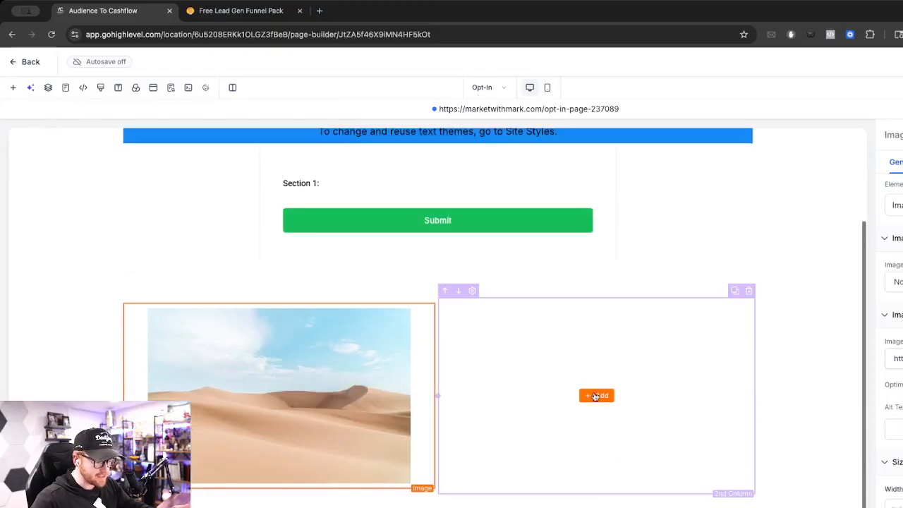
click(597, 395)
scroll(170, 231, up, 2)
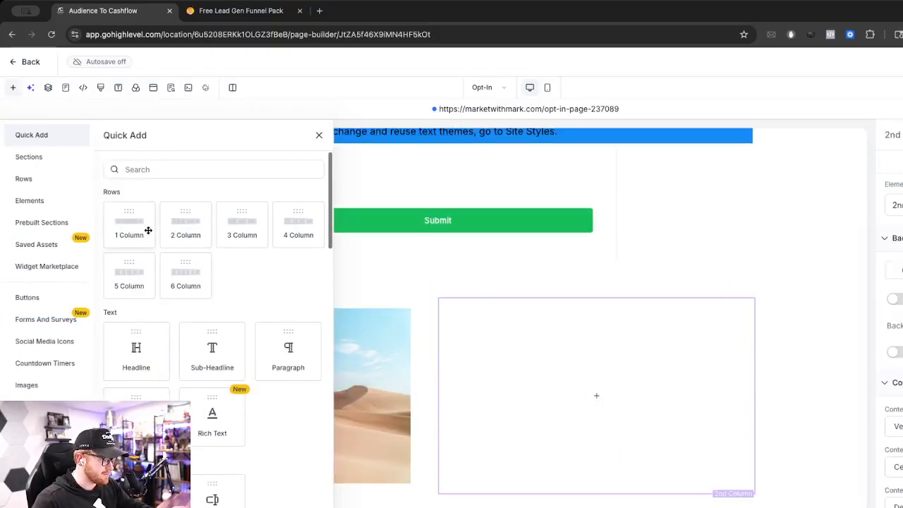
click(147, 347)
click(596, 413)
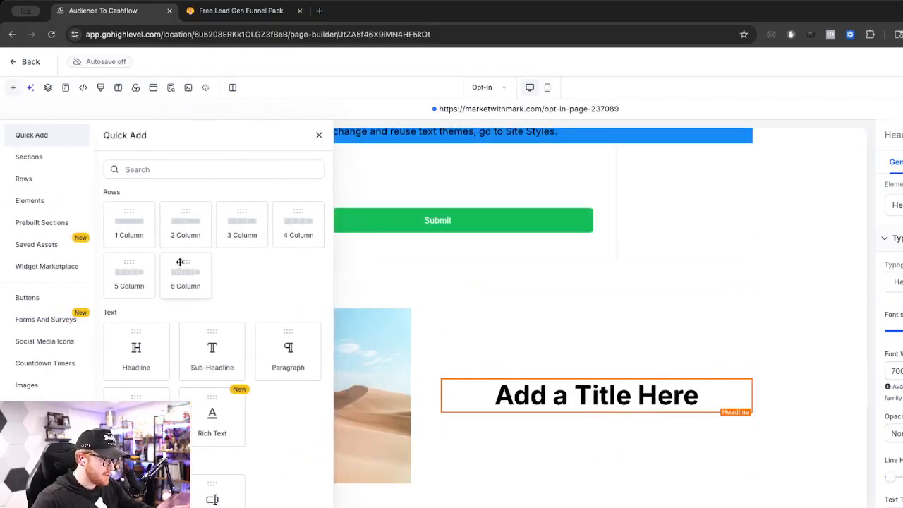
click(211, 357)
drag(333, 278, 597, 437)
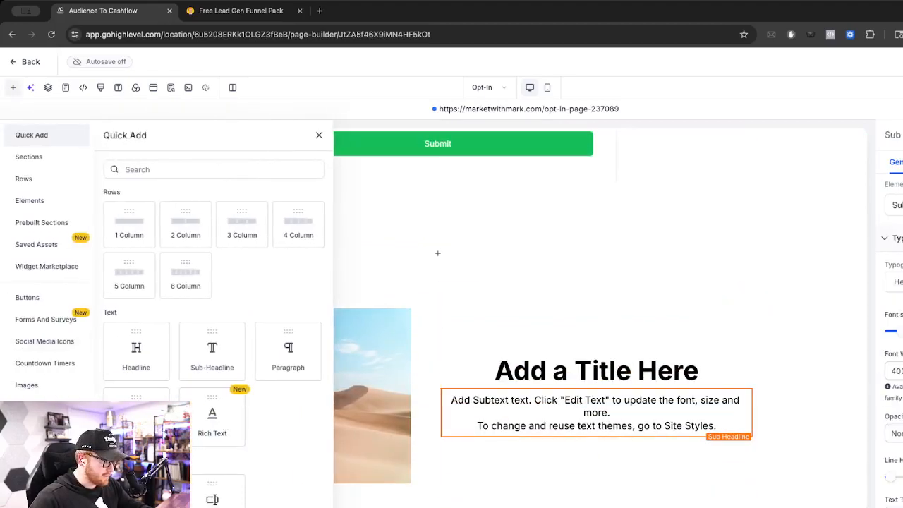
- Add a Button element below the sub-headline in the row's second column
scroll(169, 427, down, 2)
click(136, 409)
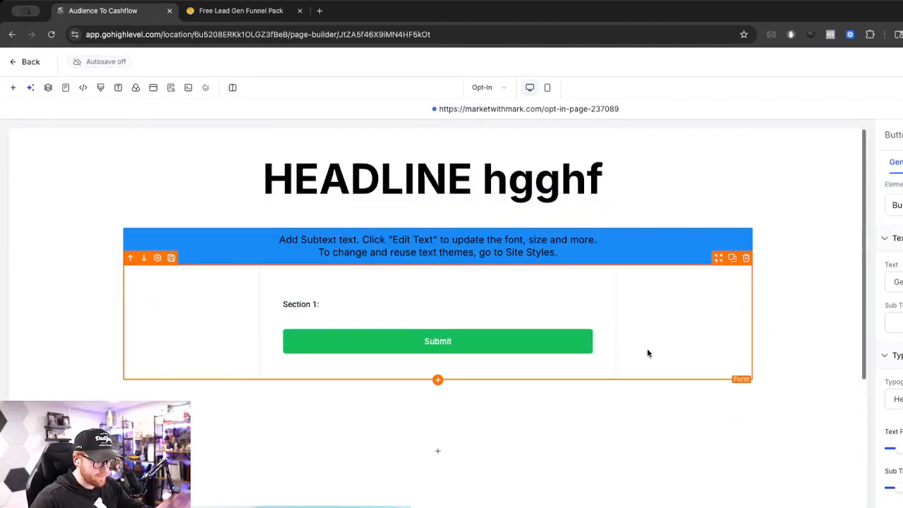
click(616, 347)
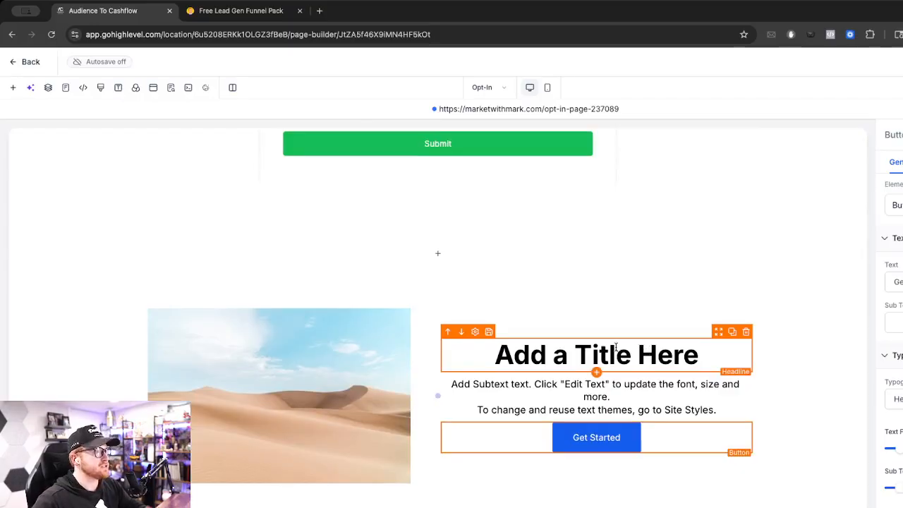
- Switch to the mobile view and examine the button's advanced styling and visibility settings
click(547, 86)
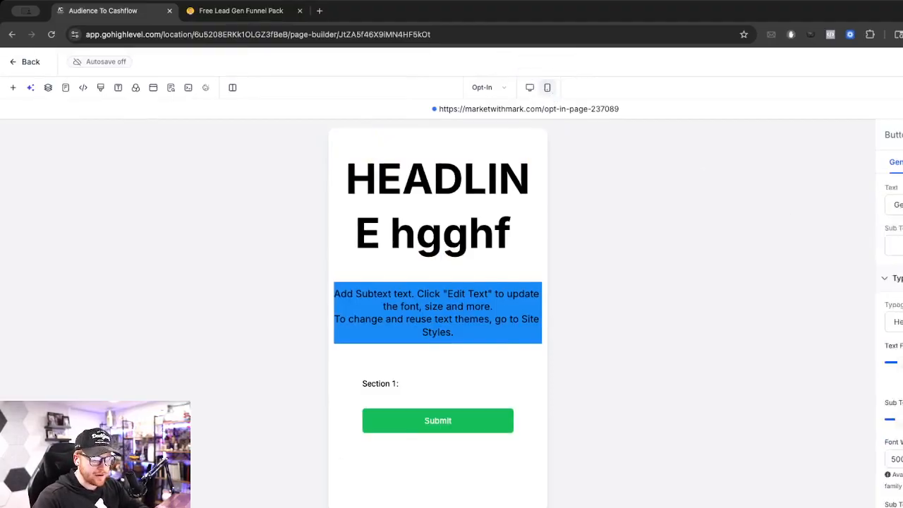
scroll(890, 318, down, 8)
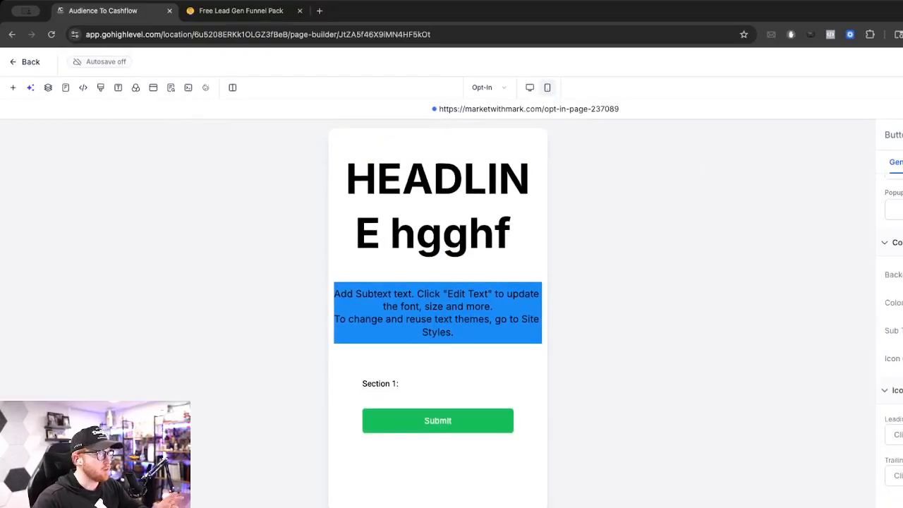
click(902, 162)
scroll(893, 318, down, 10)
scroll(893, 318, up, 1)
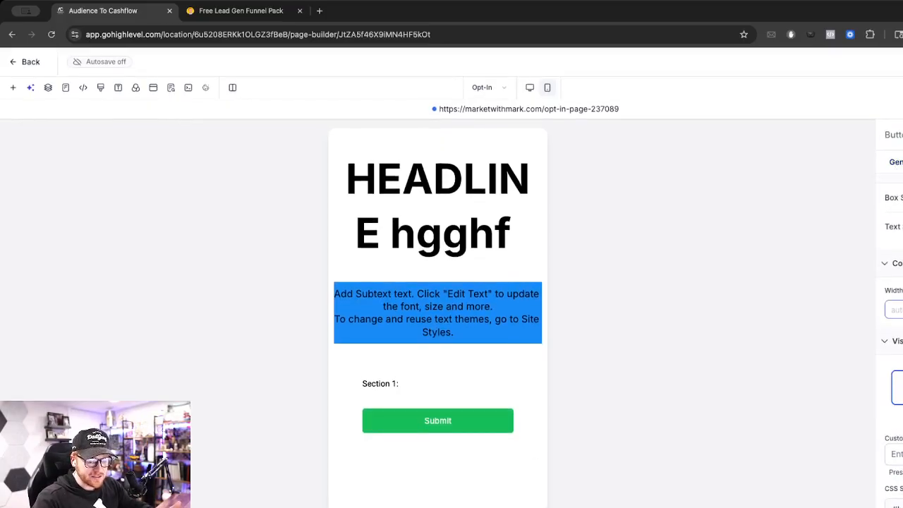
- Try hiding the page's main headline on mobile, make it visible again and return to the desktop view
click(430, 182)
click(435, 196)
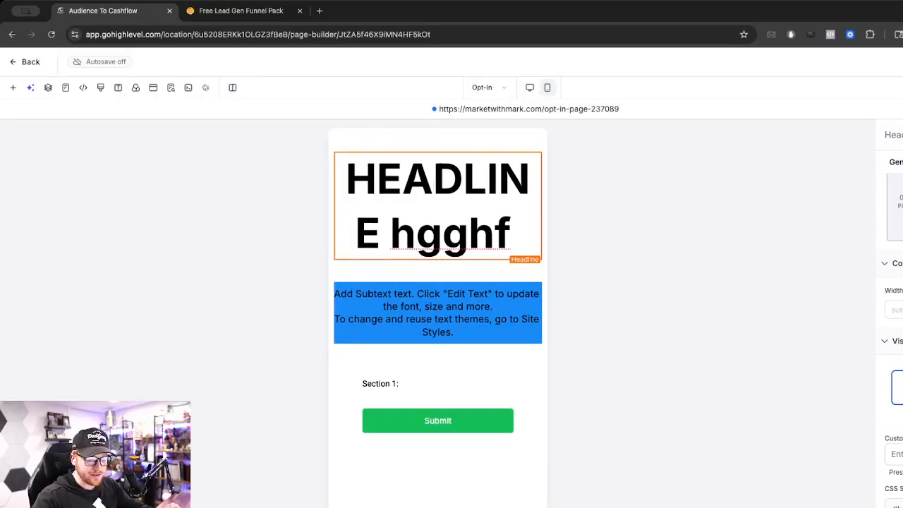
click(902, 387)
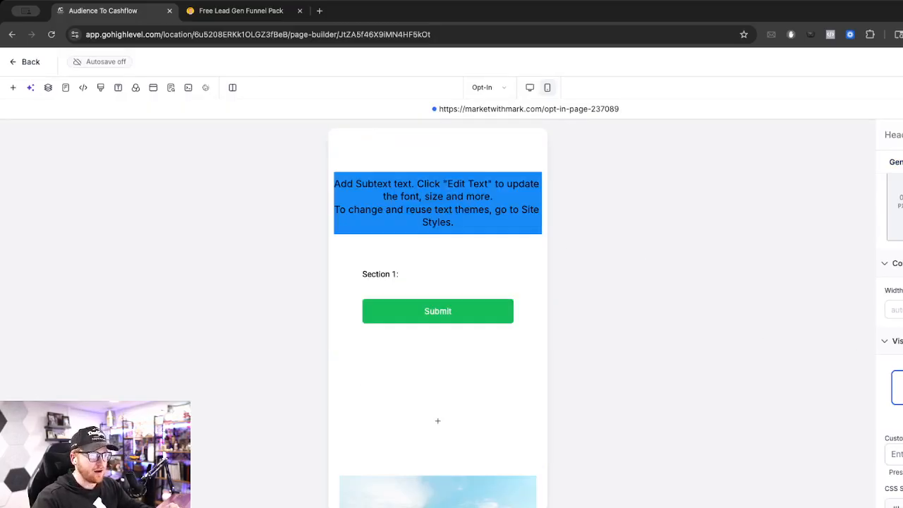
click(902, 387)
double_click(902, 387)
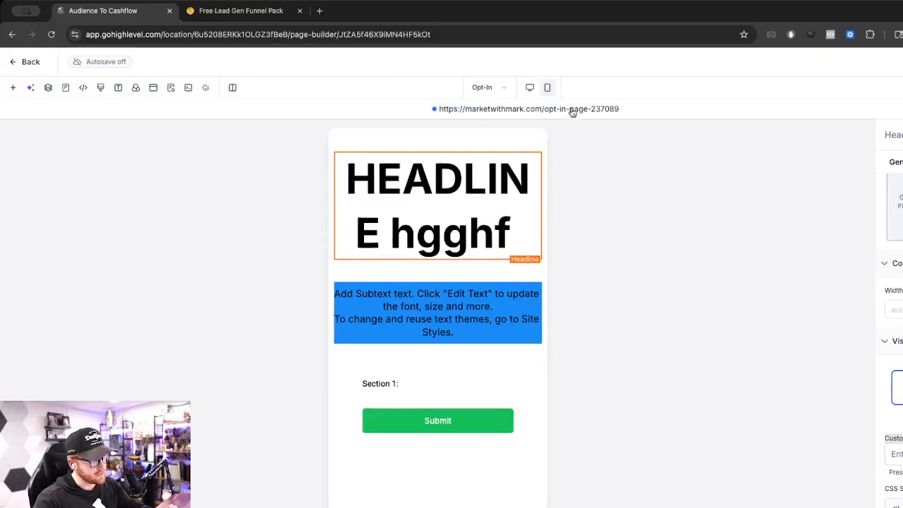
click(530, 87)
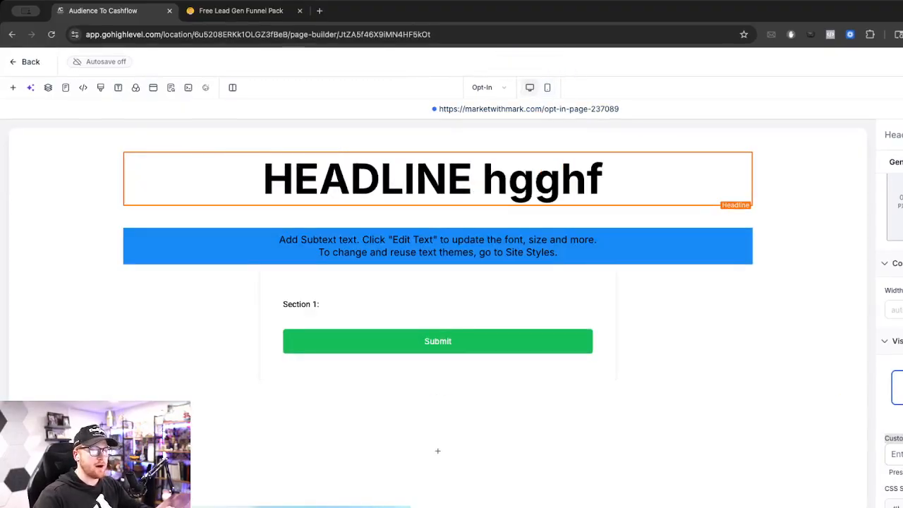